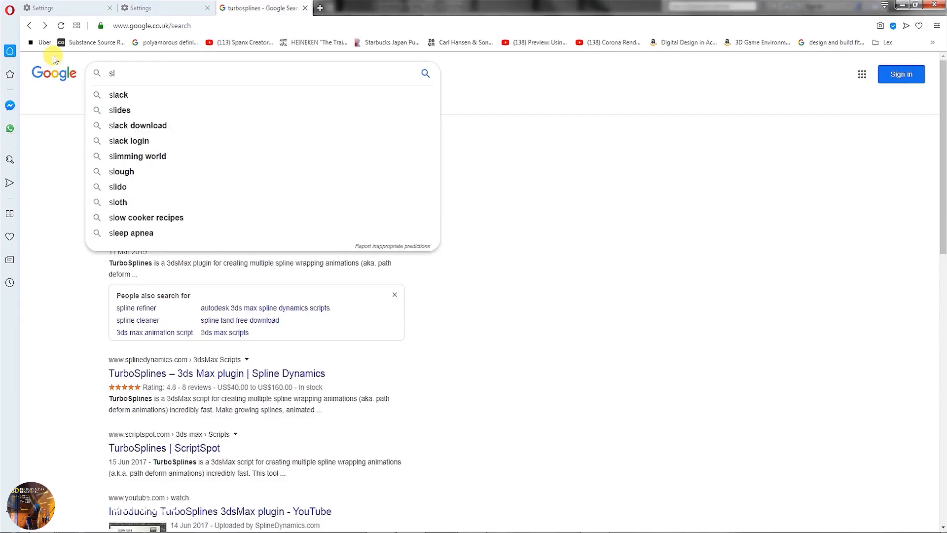
Search for "spline cleaner 3ds max" and open the Spline Dynamics plugin page at its Purchase / Try section.
type("plinecleaner")
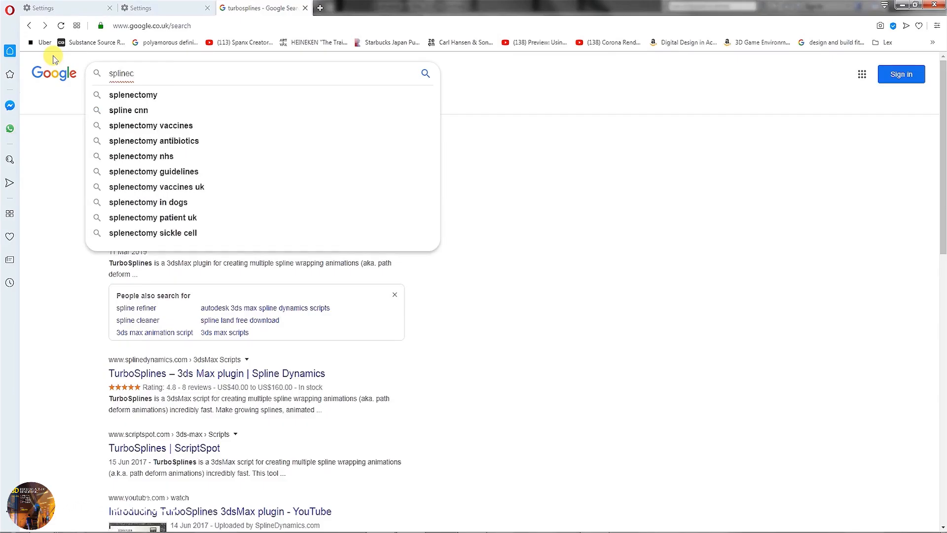
left_click(154, 110)
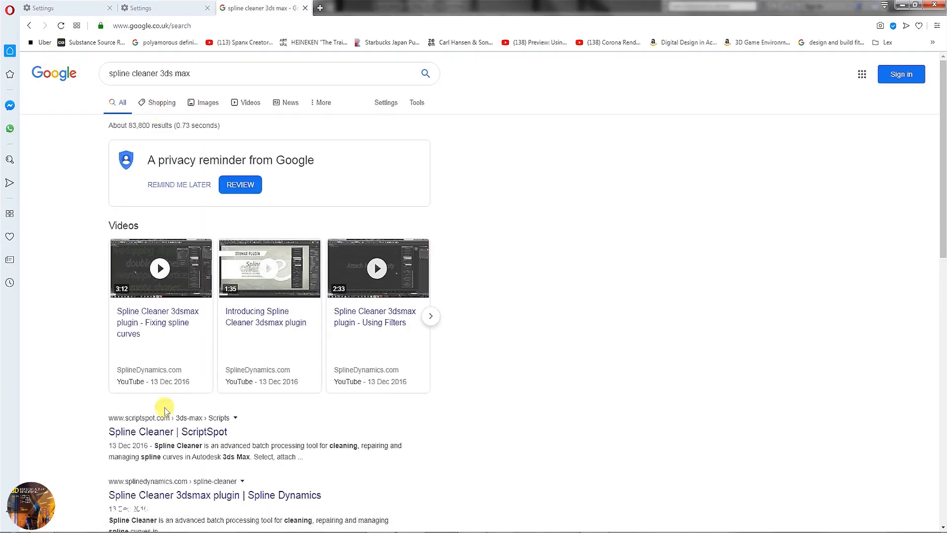
scroll(188, 288, "down", 3)
left_click(177, 359)
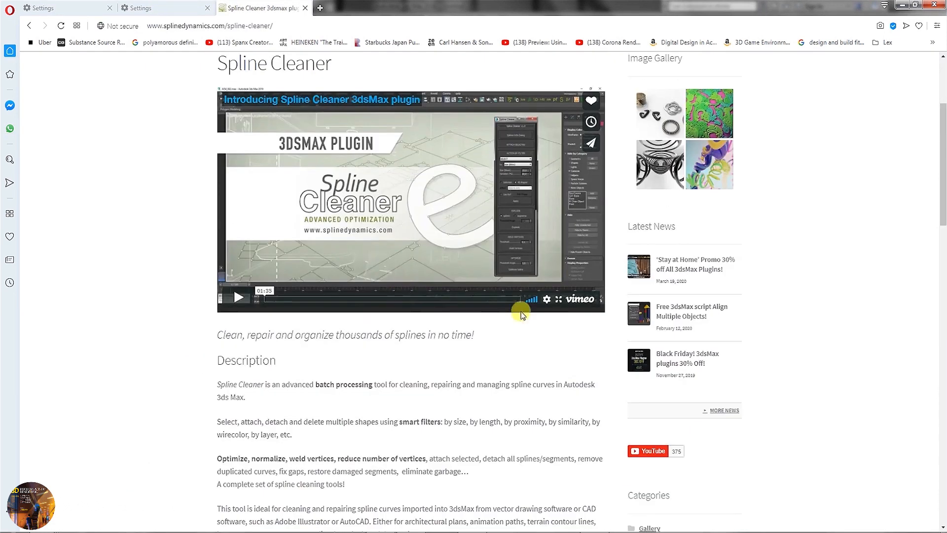
scroll(526, 320, "down", 6)
scroll(525, 321, "down", 10)
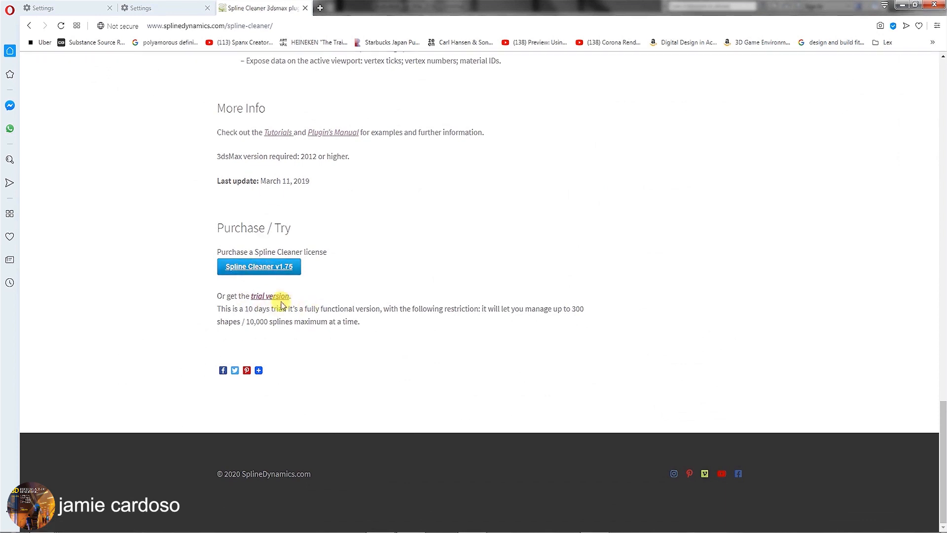
Switch to 3ds Max, launch the Spline Cleaner plugin, accept the update check and reposition its window over the viewports.
left_click(471, 528)
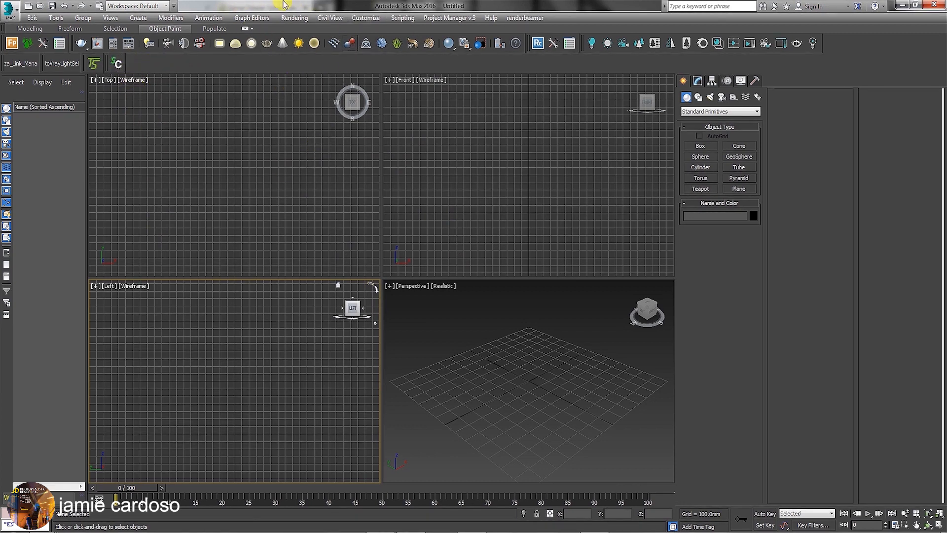
left_click(118, 64)
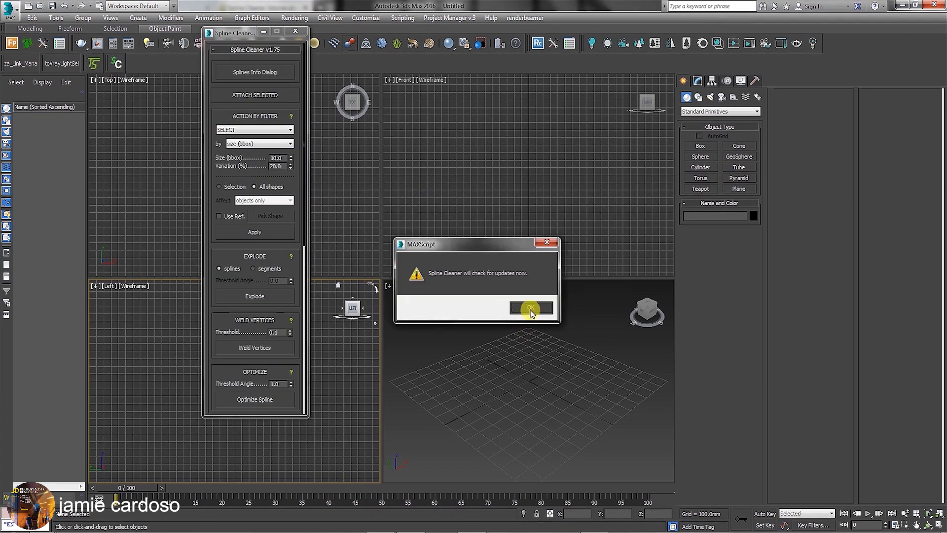
left_click(531, 309)
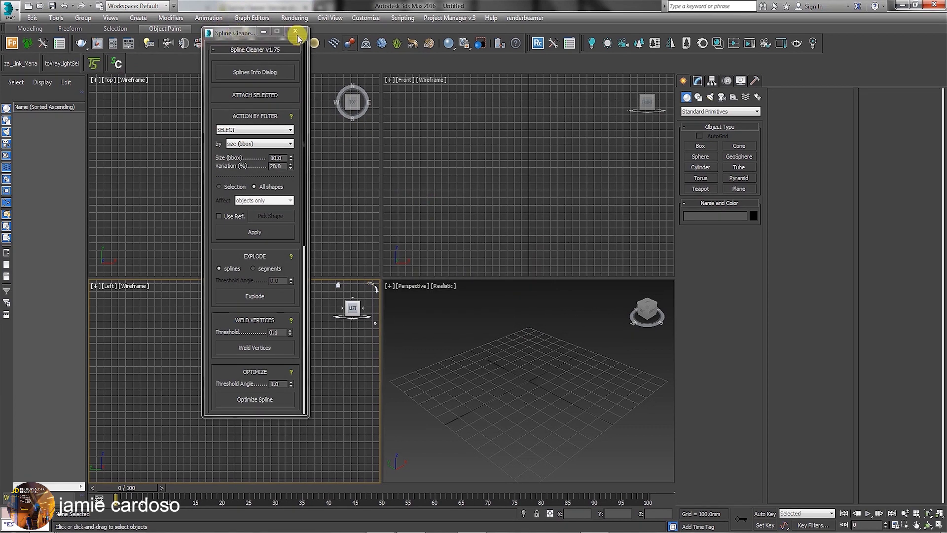
left_click_drag(242, 33, 227, 86)
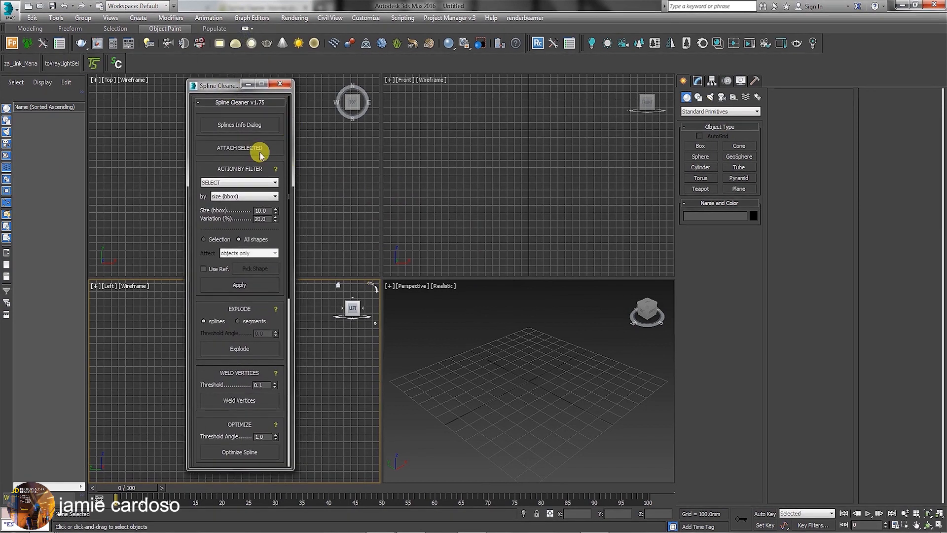
Review the Splines Info dialog's diagnosis and expose options, close it, and try the Attach Selected function.
left_click(233, 128)
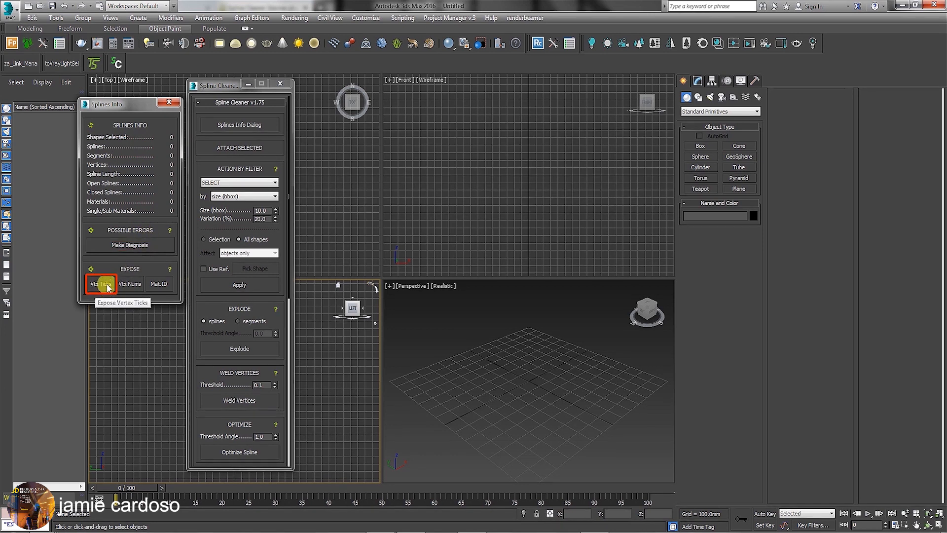
left_click(167, 103)
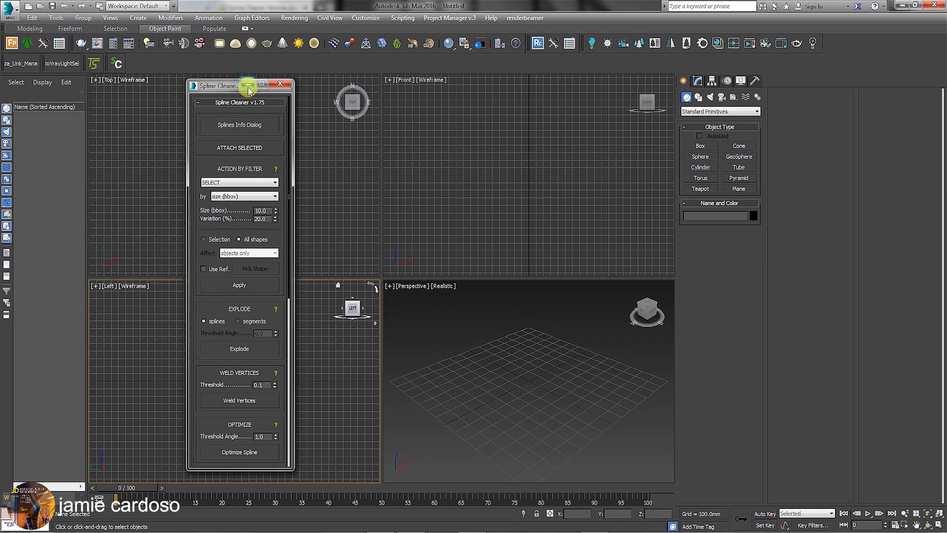
left_click(237, 149)
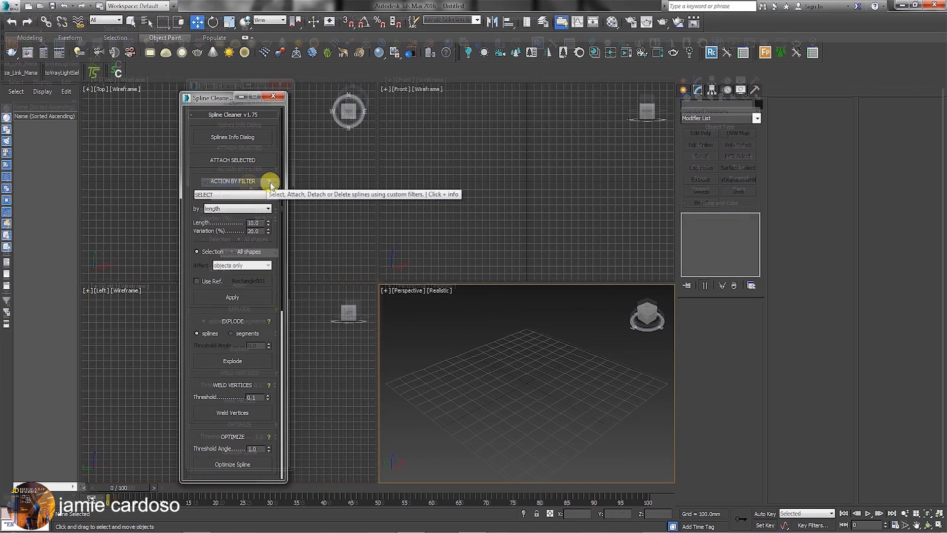
Read the Spline Cleaner help for Action by Filter, Explode and Weld Vertices.
left_click(269, 181)
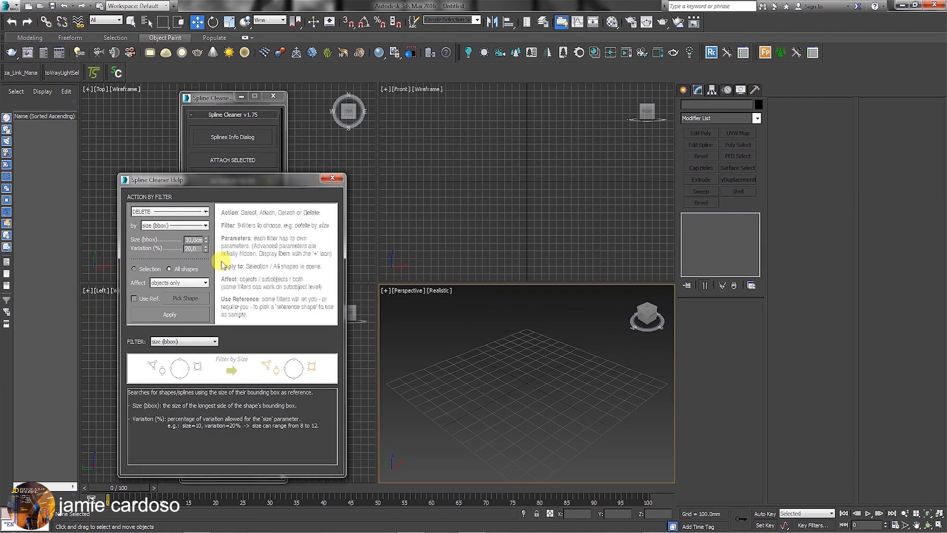
left_click(332, 178)
left_click(269, 322)
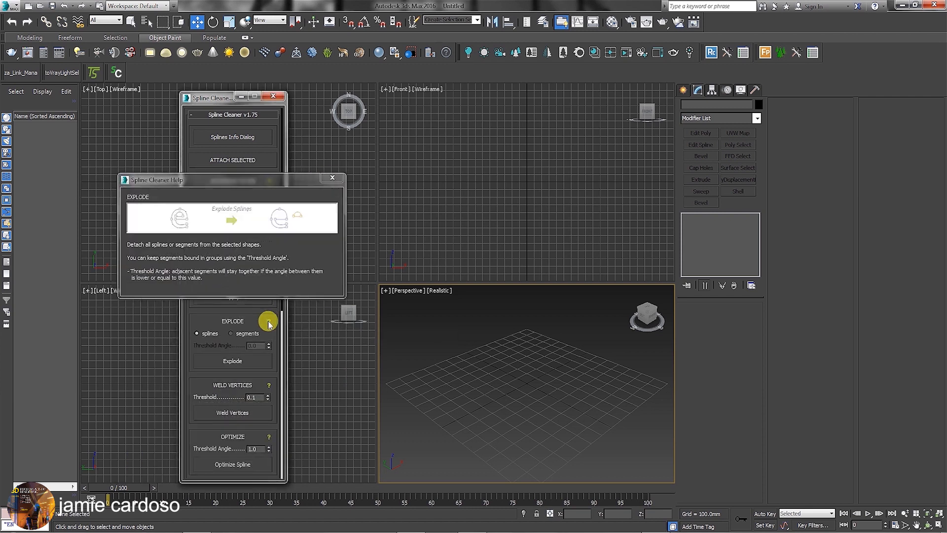
left_click(260, 309)
left_click(269, 385)
left_click(332, 178)
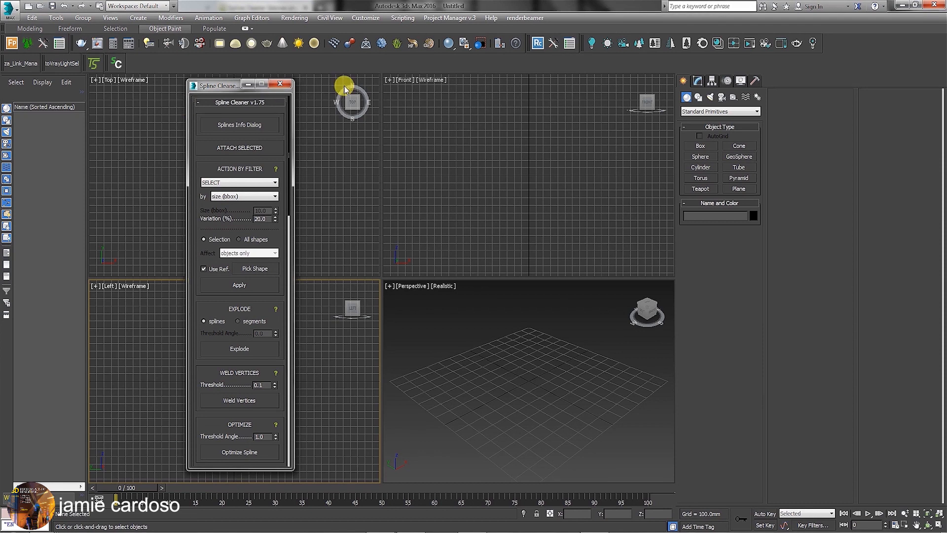
Import the Illustrator artwork, merging its objects with the current scene, and move the Spline Cleaner window off the Top view.
left_click(9, 9)
left_click(35, 145)
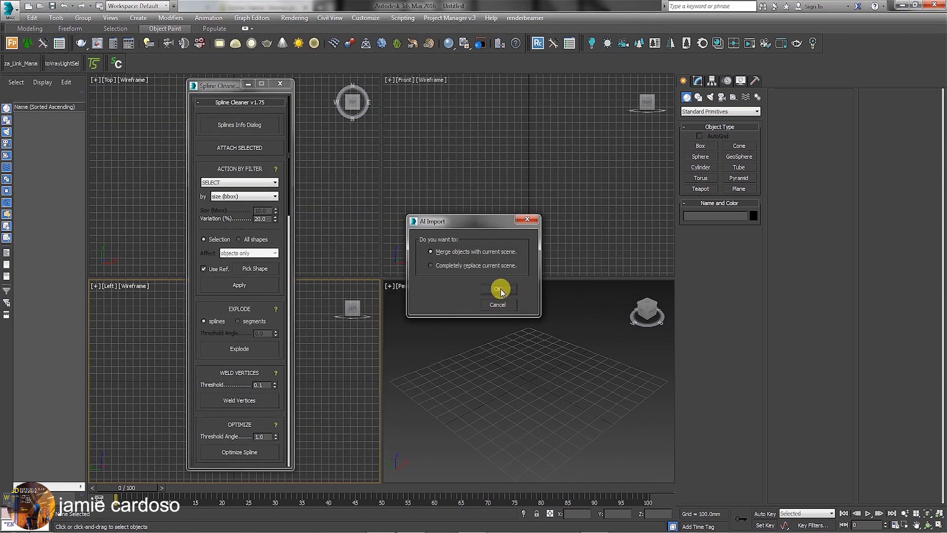
left_click(499, 289)
left_click_drag(231, 93, 354, 214)
Display the Main Toolbar, enable angle snap and rotate the imported shape 90 degrees about X so it stands upright.
left_click(234, 148)
right_click(220, 144)
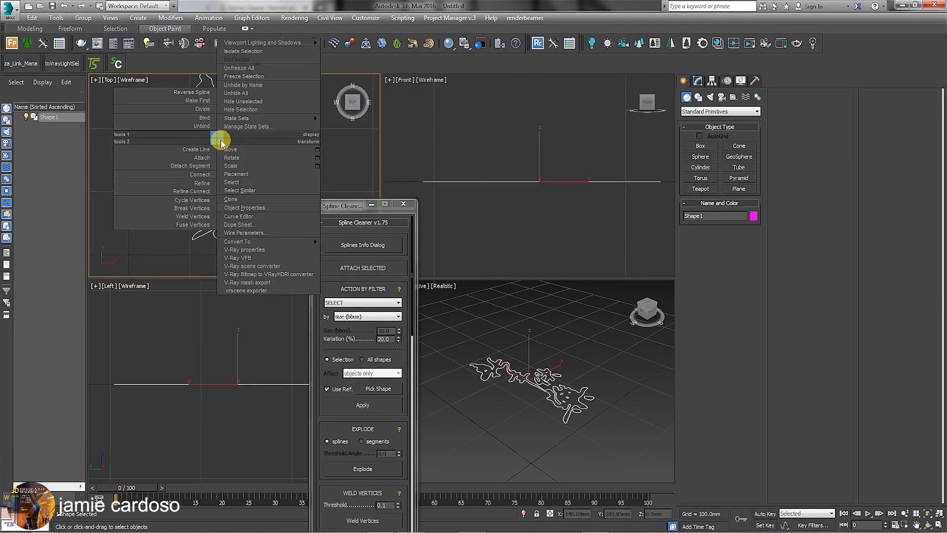
left_click(248, 154)
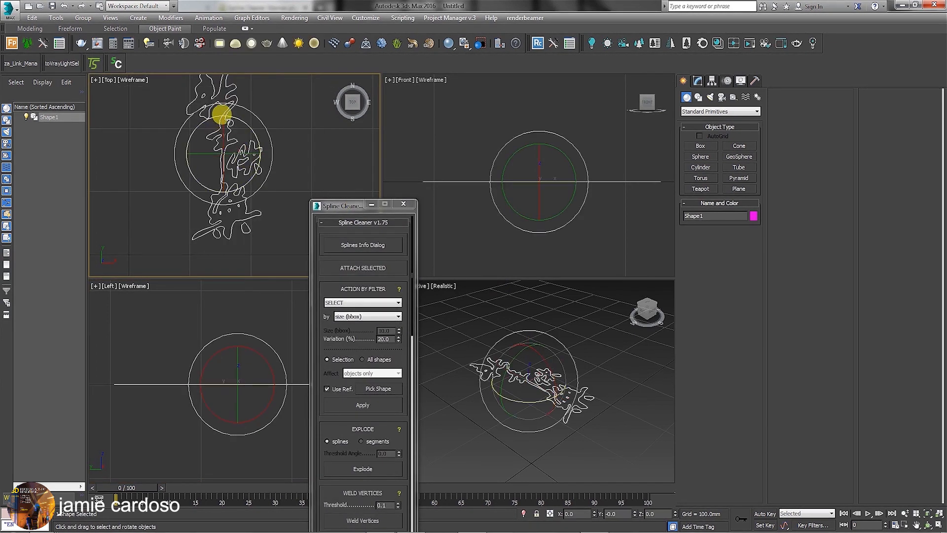
right_click(462, 62)
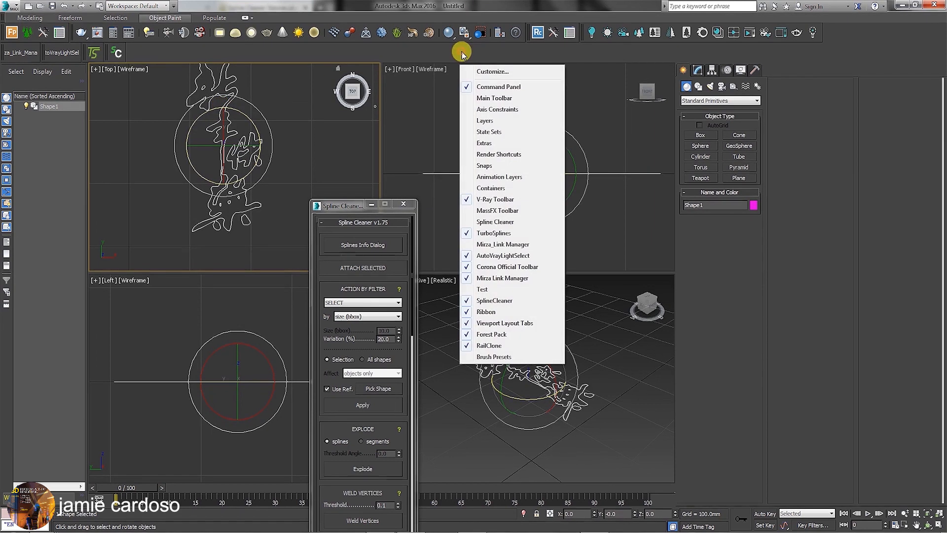
left_click(503, 99)
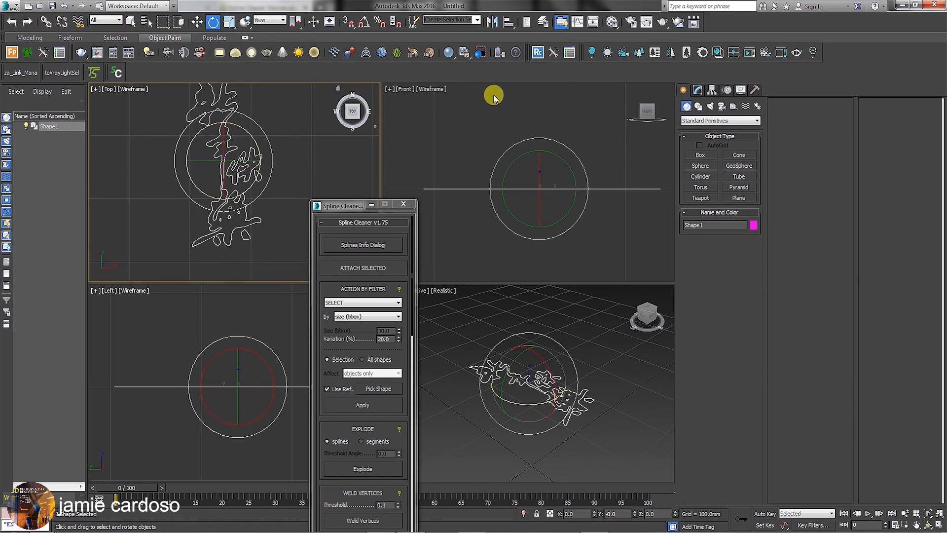
left_click(364, 21)
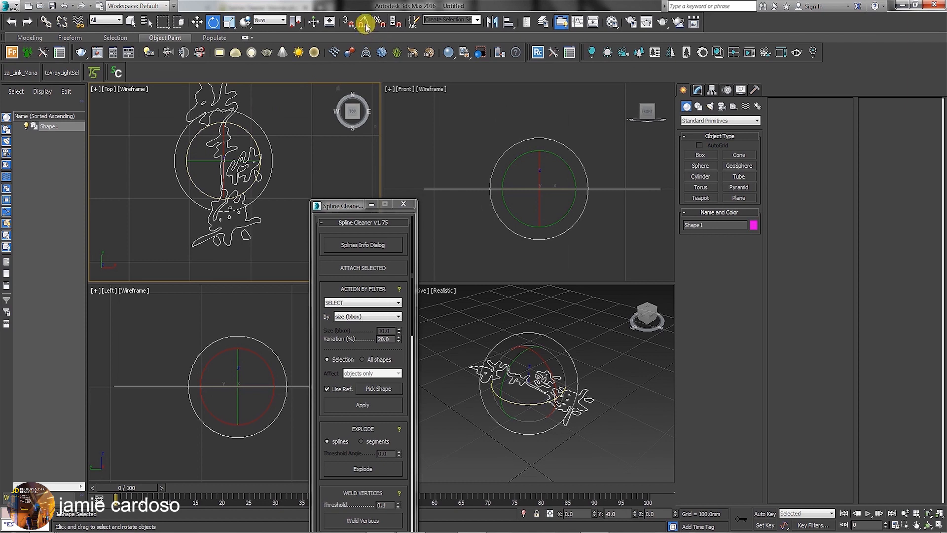
left_click_drag(216, 138, 217, 178)
right_click(457, 131)
scroll(518, 138, "down", 5)
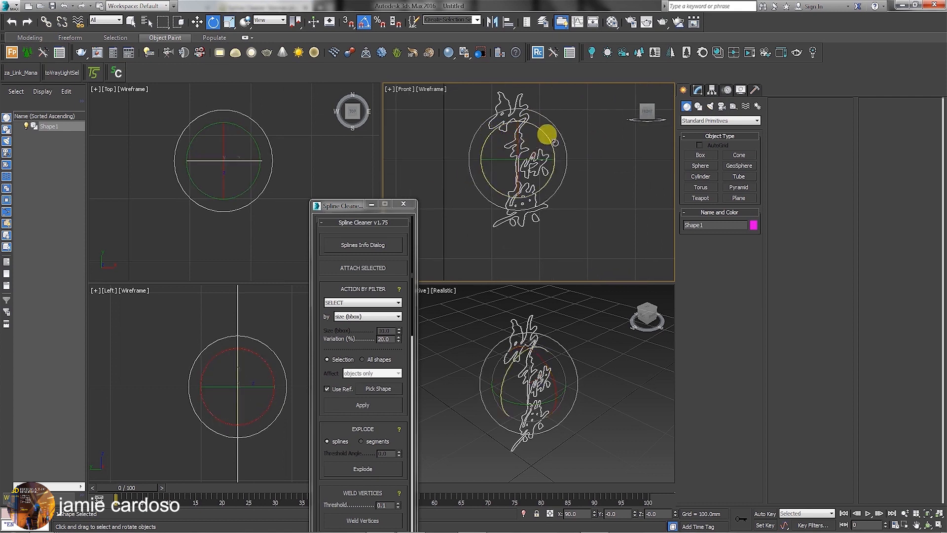
Inspect the selected shape's editable spline parameters and Splines Info, and run a diagnosis for possible errors.
left_click(697, 90)
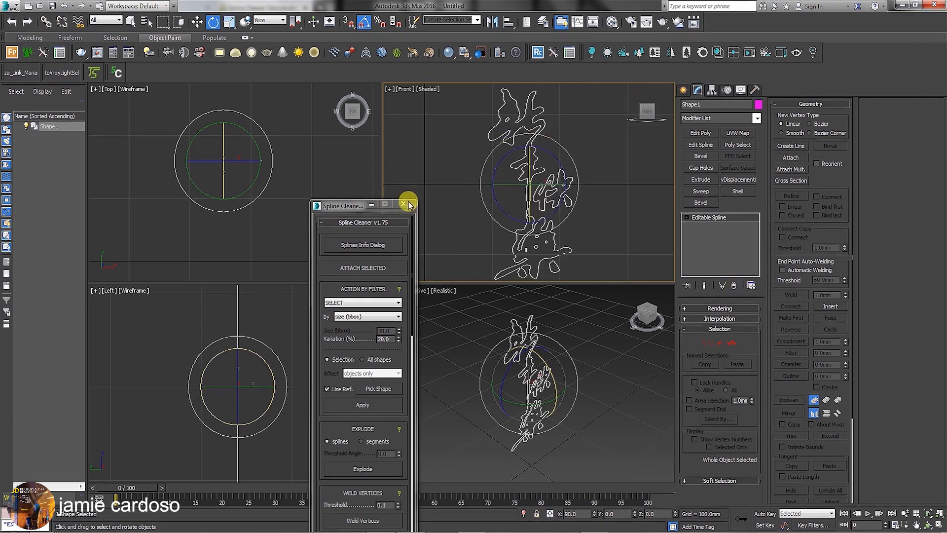
left_click_drag(353, 209, 321, 126)
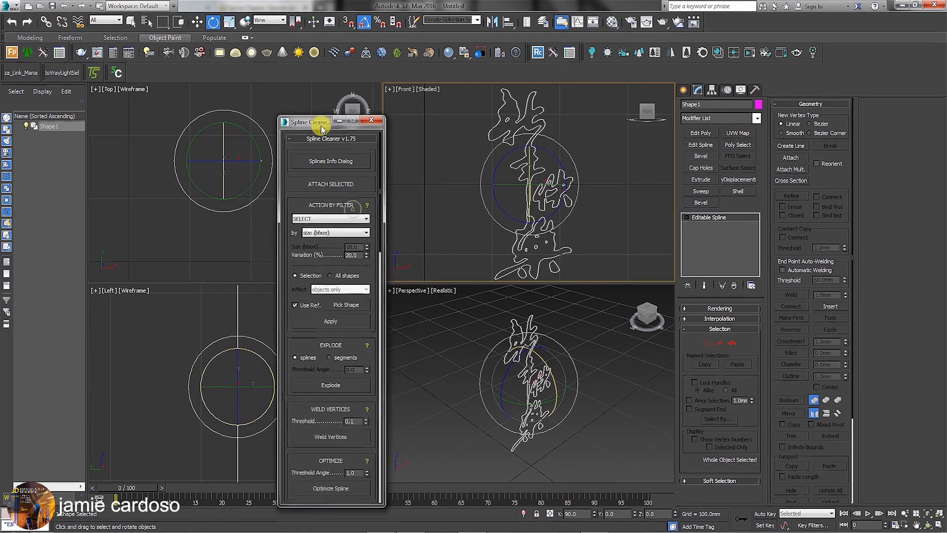
left_click(314, 163)
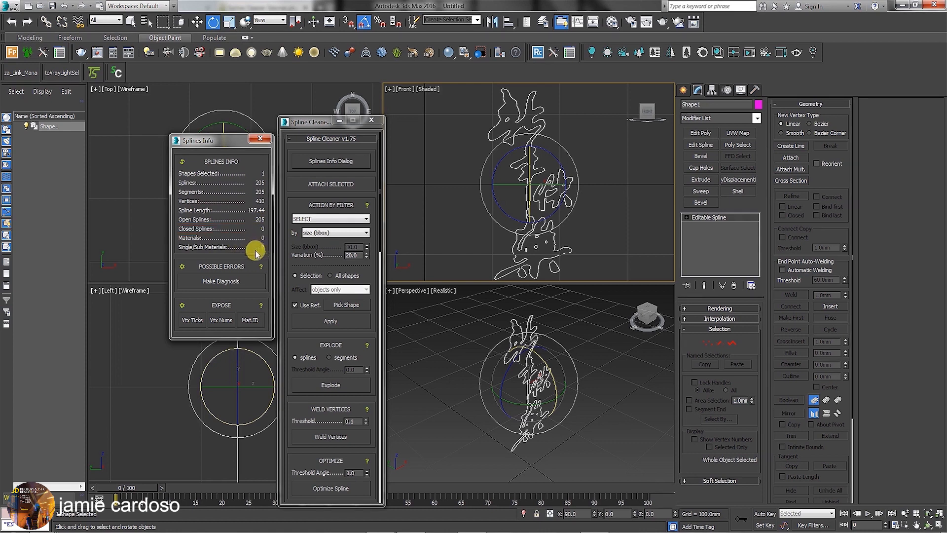
left_click(217, 280)
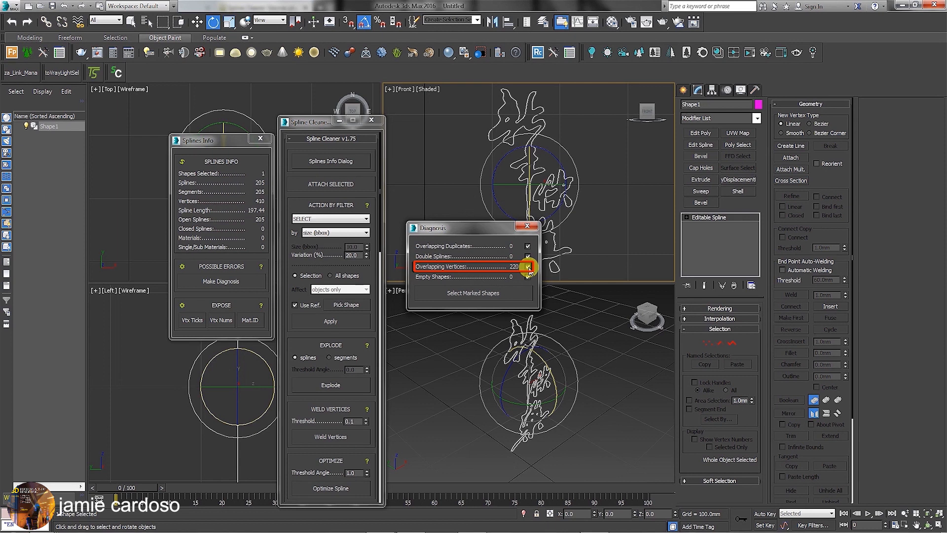
left_click(527, 225)
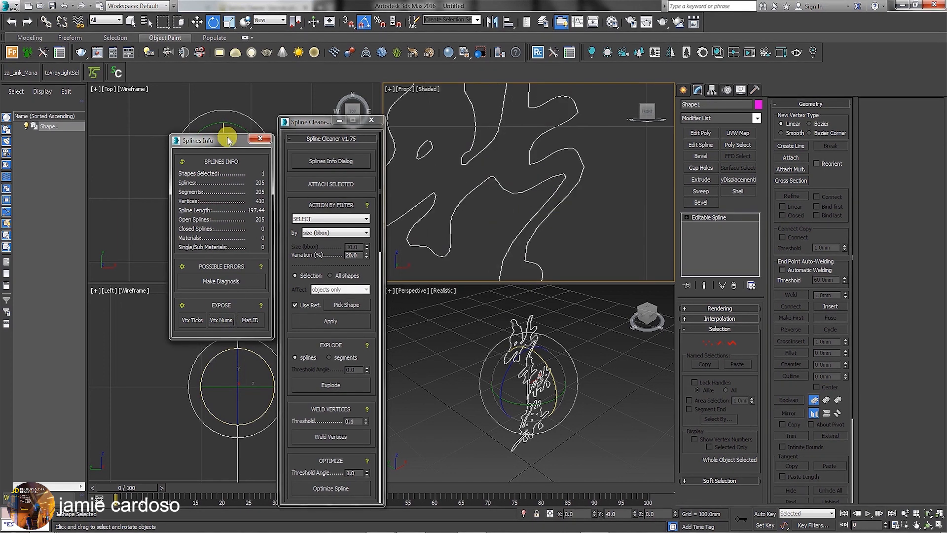
Weld the shape's vertices with Spline Cleaner using a threshold of 0.1, and close the Splines Info dialog.
scroll(514, 177, "down", 4)
left_click_drag(291, 402, 302, 234)
left_click(346, 262)
double_click(362, 256)
middle_click_drag(398, 260, 401, 259)
scroll(338, 299, "up", 1)
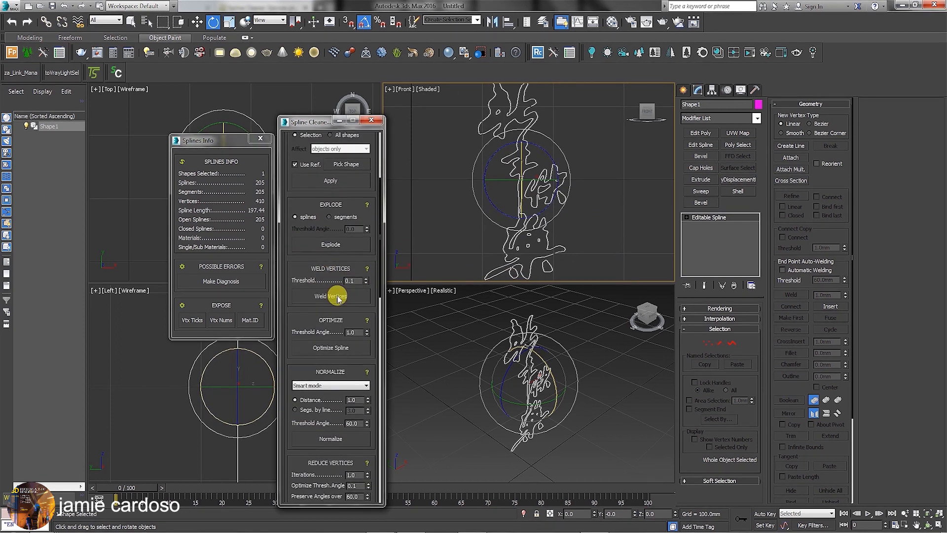
left_click(338, 297)
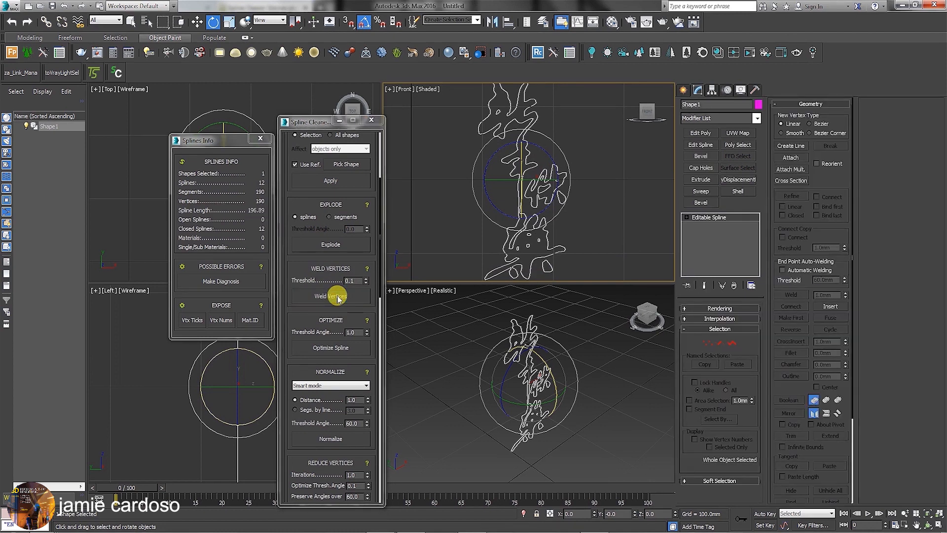
left_click(260, 138)
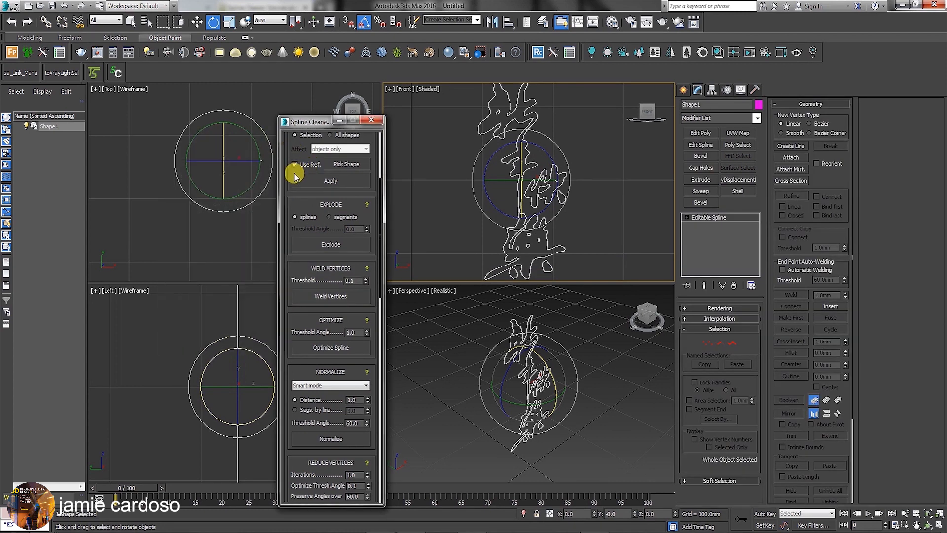
Reopen Splines Info and expose the welded shape's vertex numbers for close inspection in the Front view, then its vertex ticks instead.
scroll(311, 190, "up", 7)
left_click(331, 161)
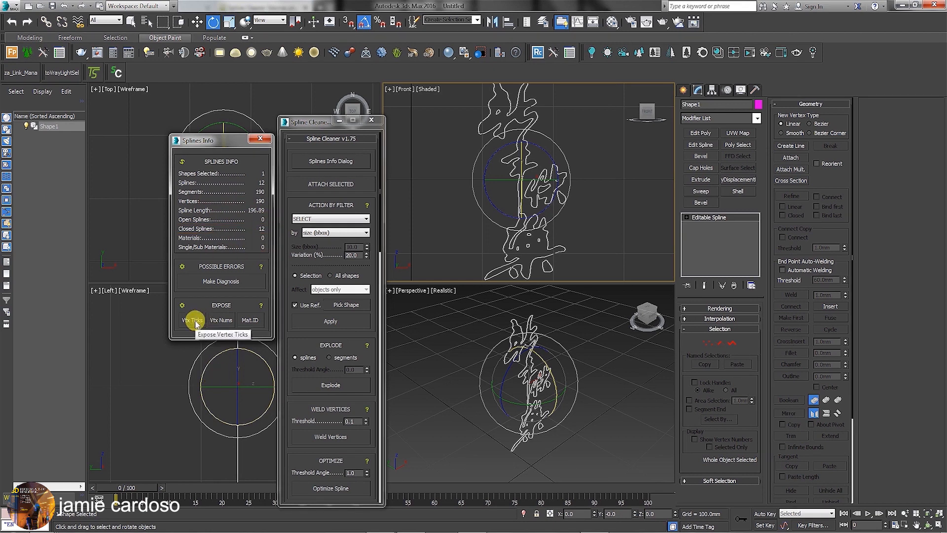
left_click(226, 324)
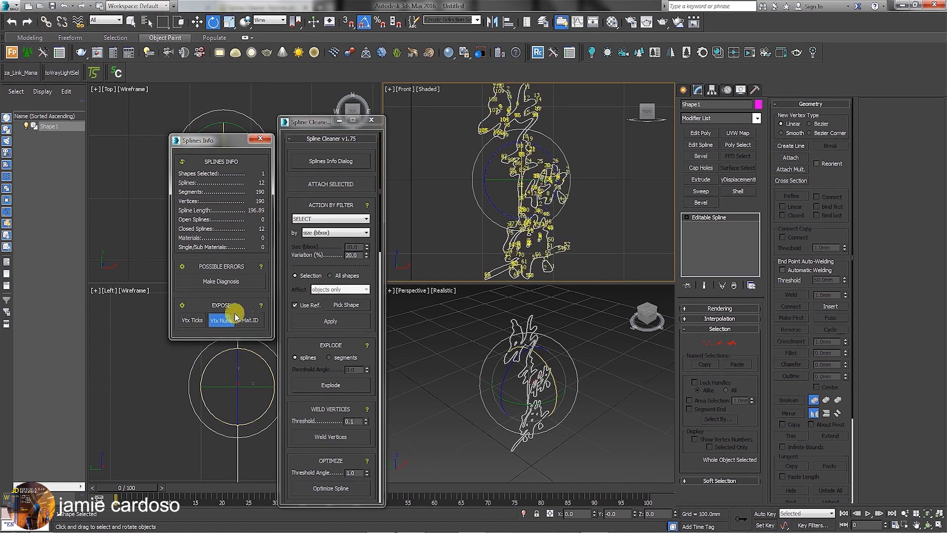
scroll(545, 111, "up", 6)
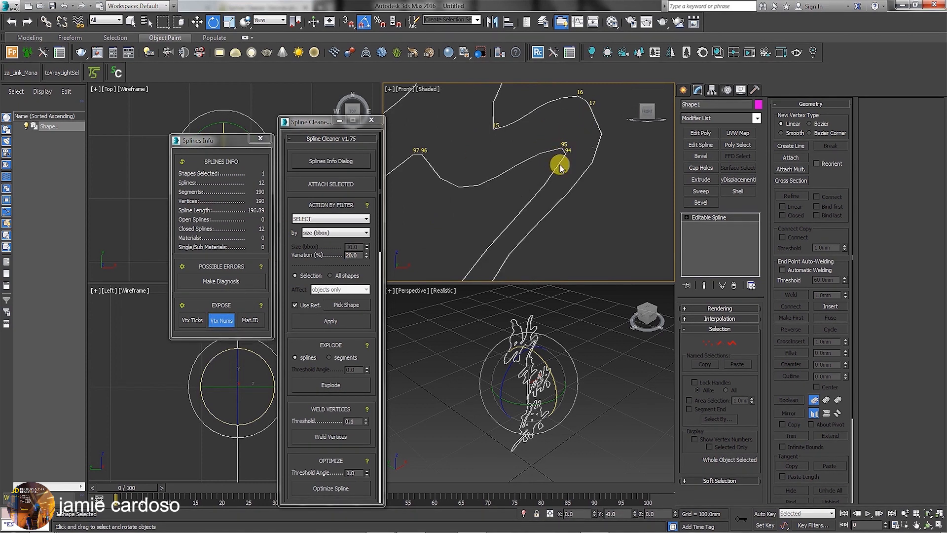
scroll(560, 161, "down", 2)
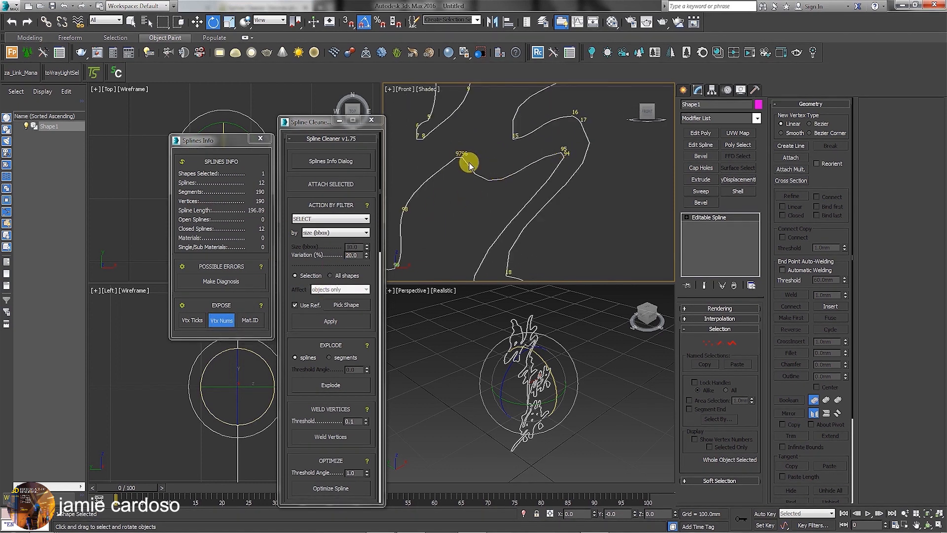
scroll(469, 166, "up", 3)
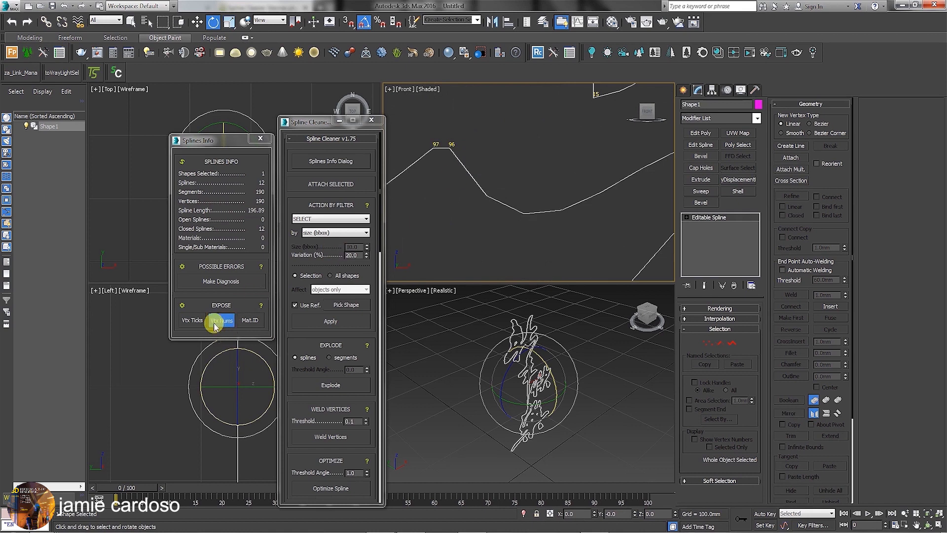
left_click(199, 321)
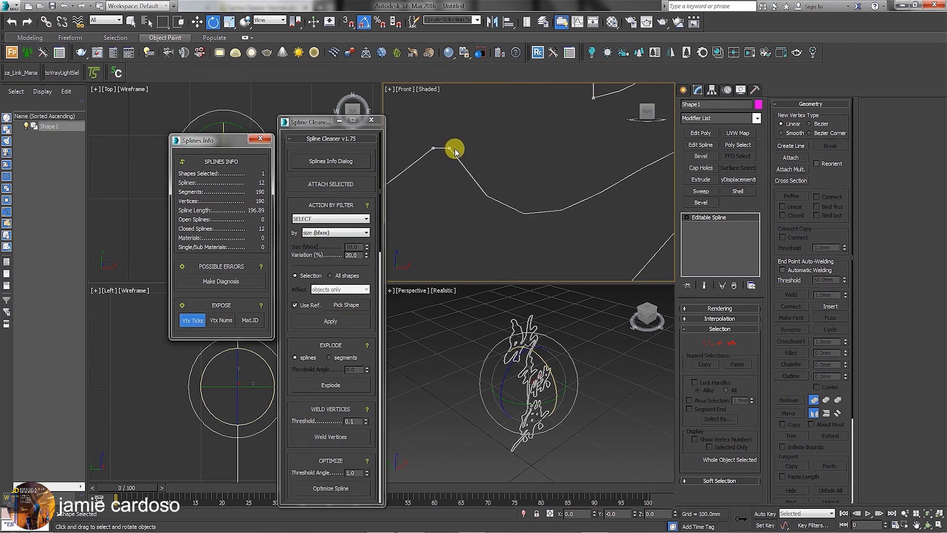
Hide the vertex ticks, close the Splines Info dialog, and apply an Extrude modifier to the welded shape.
left_click(192, 320)
scroll(453, 143, "down", 5)
scroll(454, 143, "up", 2)
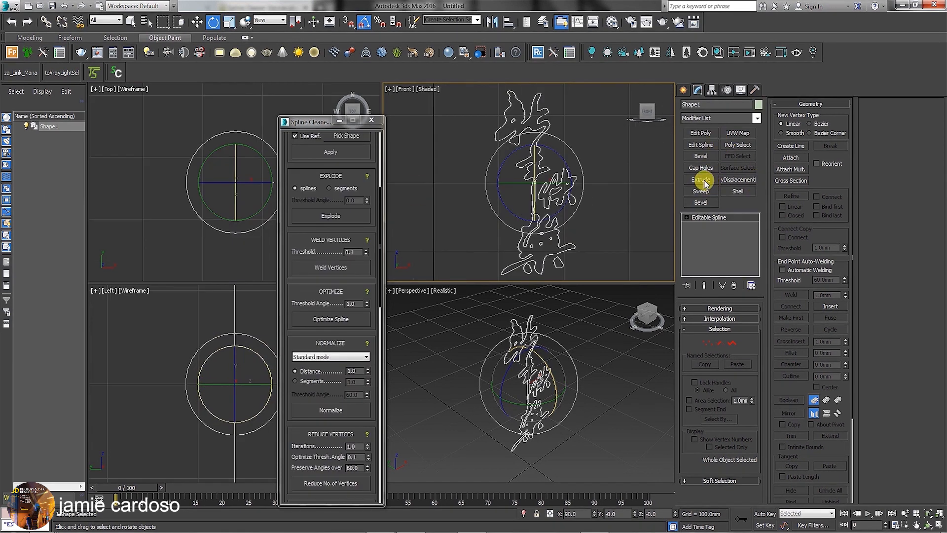
left_click(702, 180)
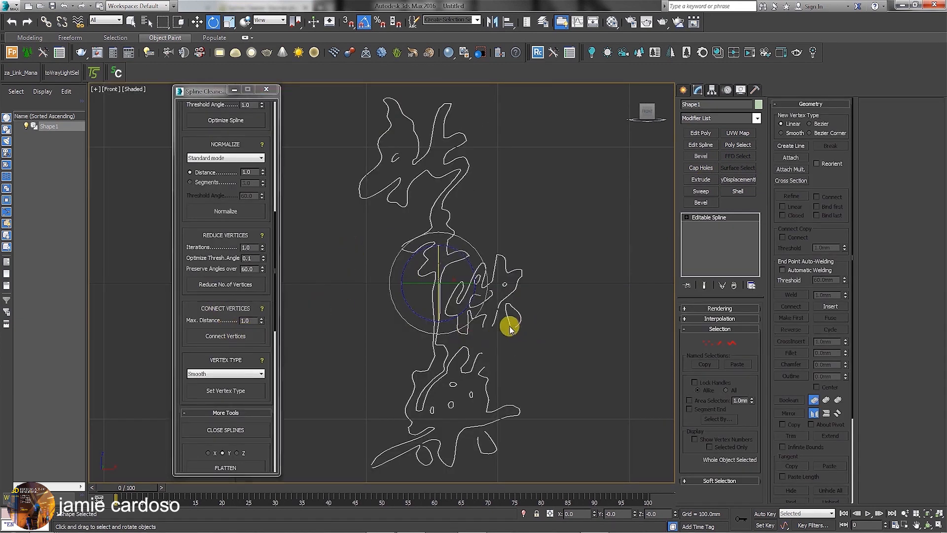
Connect the shape's open vertices with Spline Cleaner at a maximum distance of 1.0, and extrude the shape 5 mm.
scroll(515, 328, "up", 3)
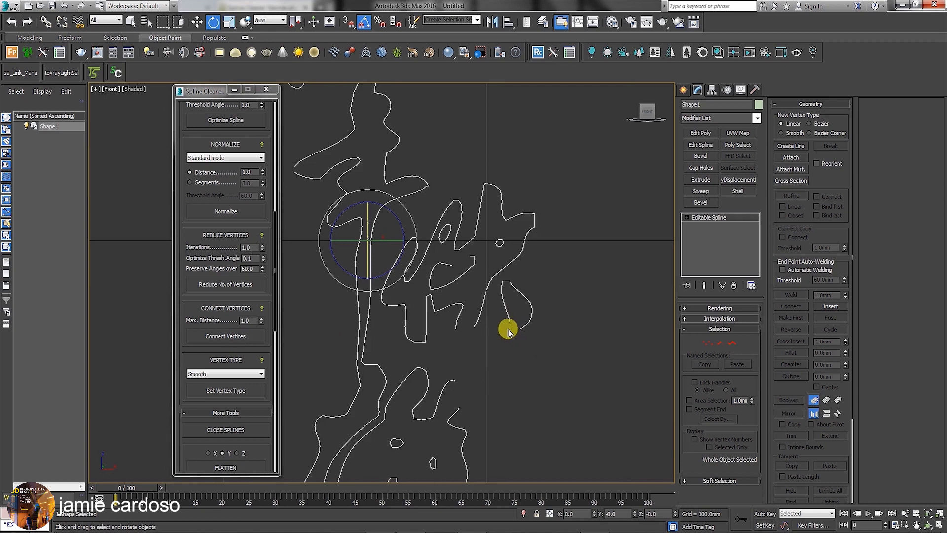
left_click(226, 339)
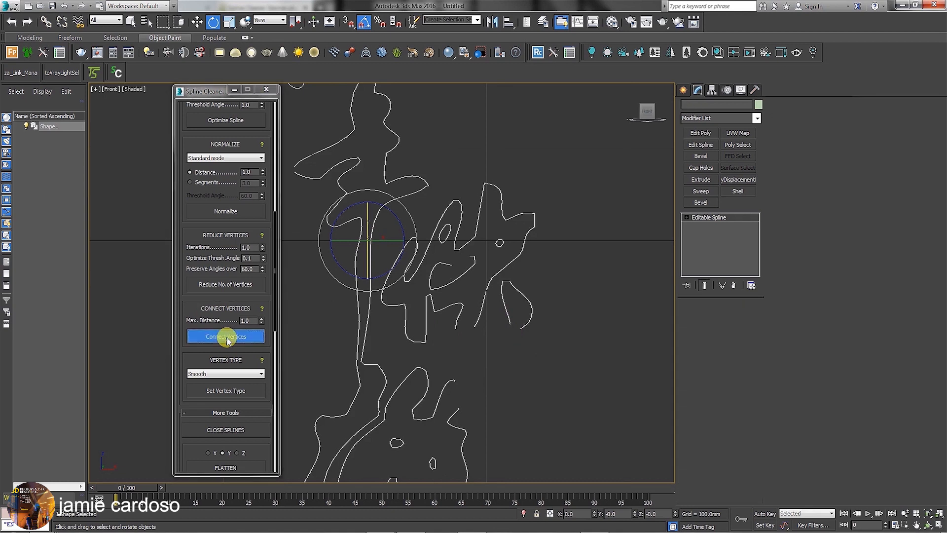
left_click(702, 180)
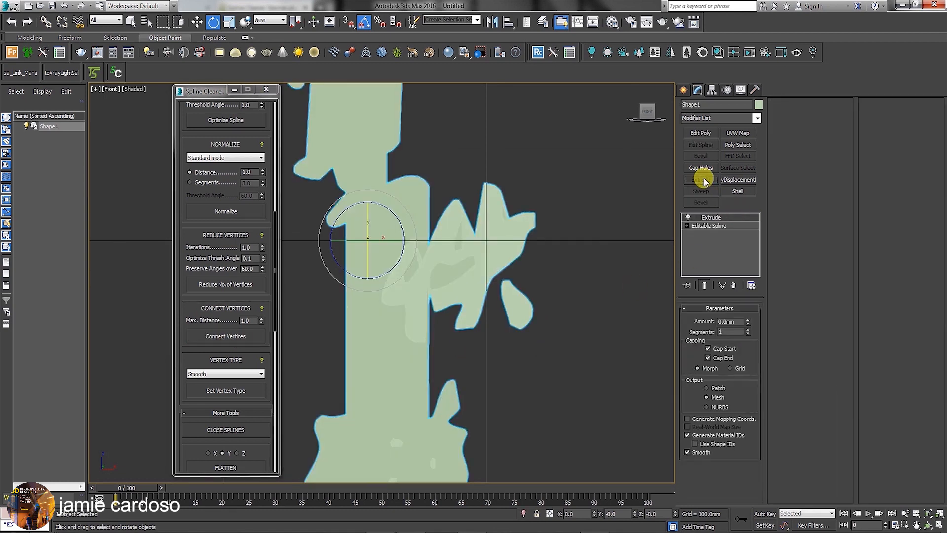
scroll(465, 300, "down", 5)
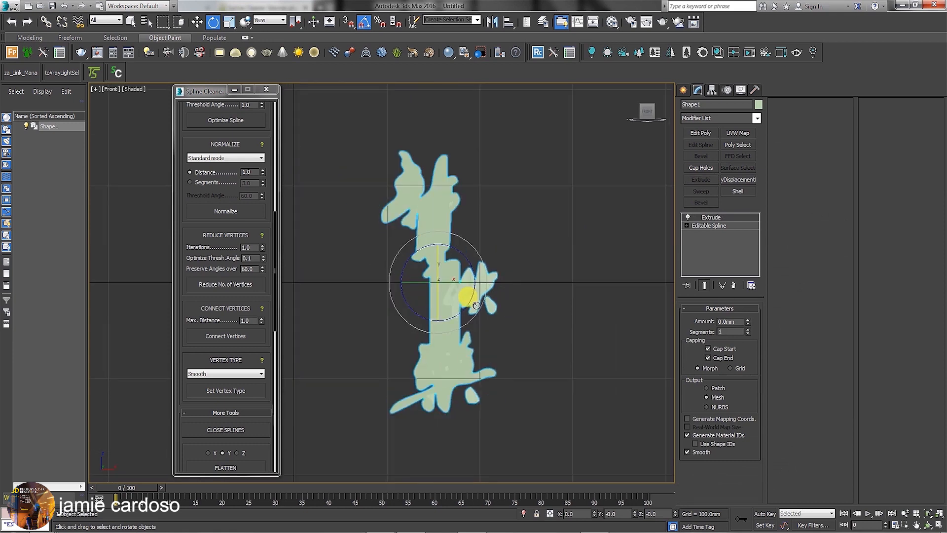
scroll(463, 291, "up", 4)
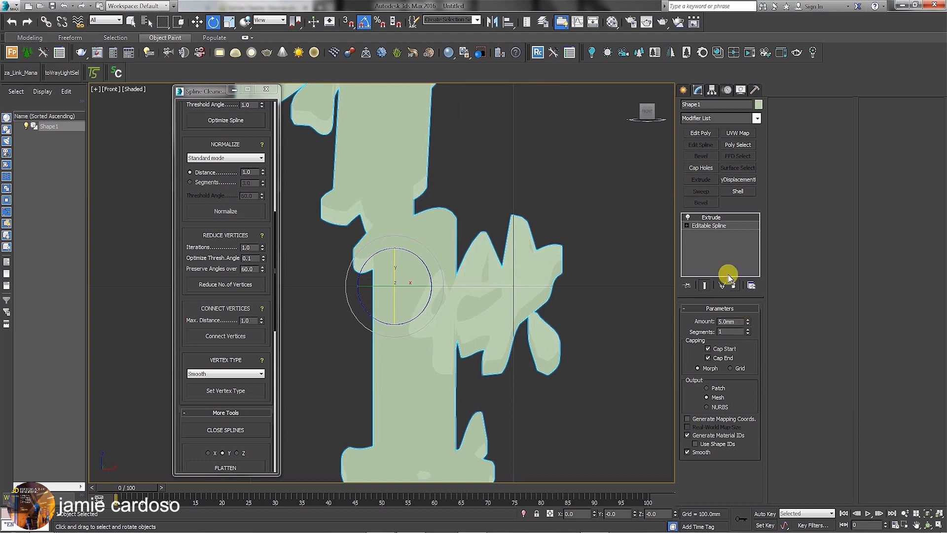
Fix the shape's extrusion axis with Spline Cleaner at its Editable Spline level, keeping the Extrude modifier on it.
left_click(708, 226)
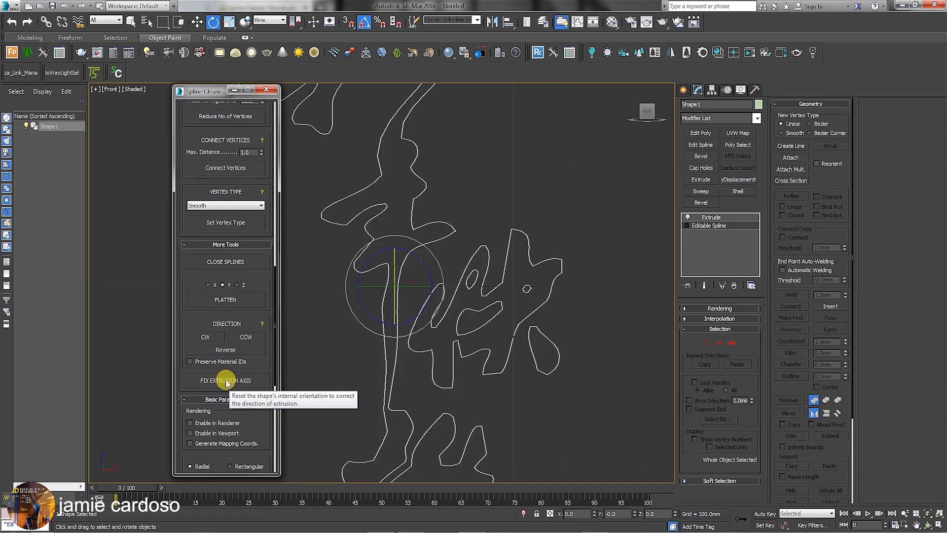
left_click(226, 381)
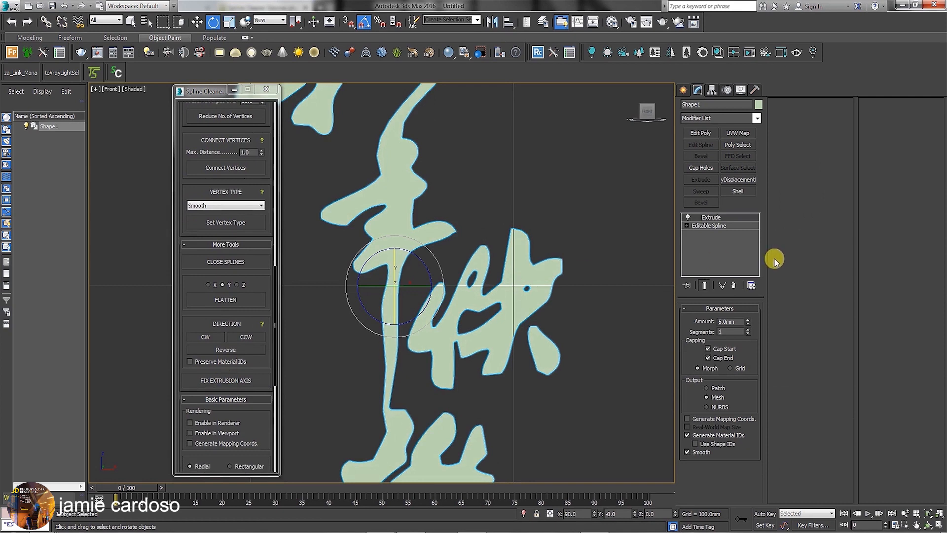
scroll(463, 278, "down", 5)
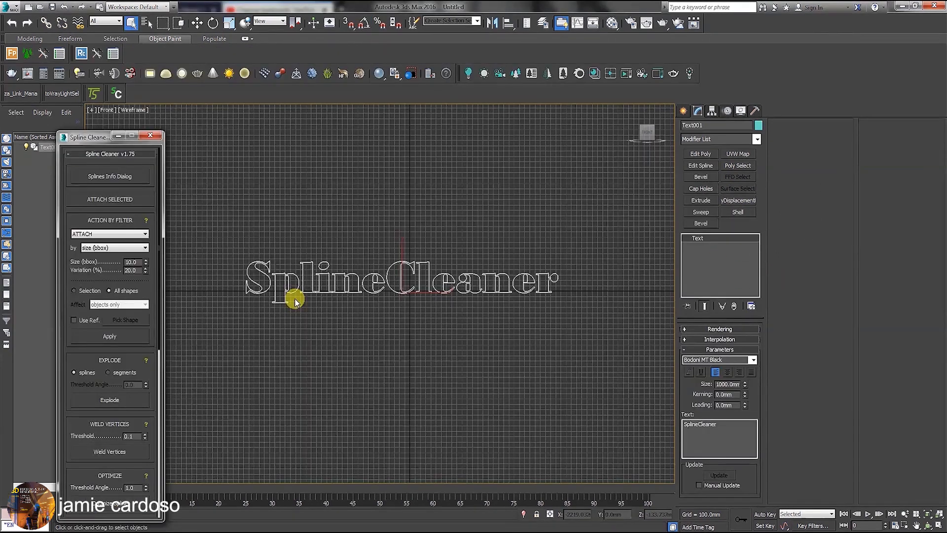
Add an Edit Spline modifier to the SplineCleaner text and display its vertices for close inspection.
scroll(316, 288, "up", 2)
middle_click_drag(316, 289, 296, 275)
scroll(78, 276, "down", 3)
left_click_drag(78, 277, 77, 181)
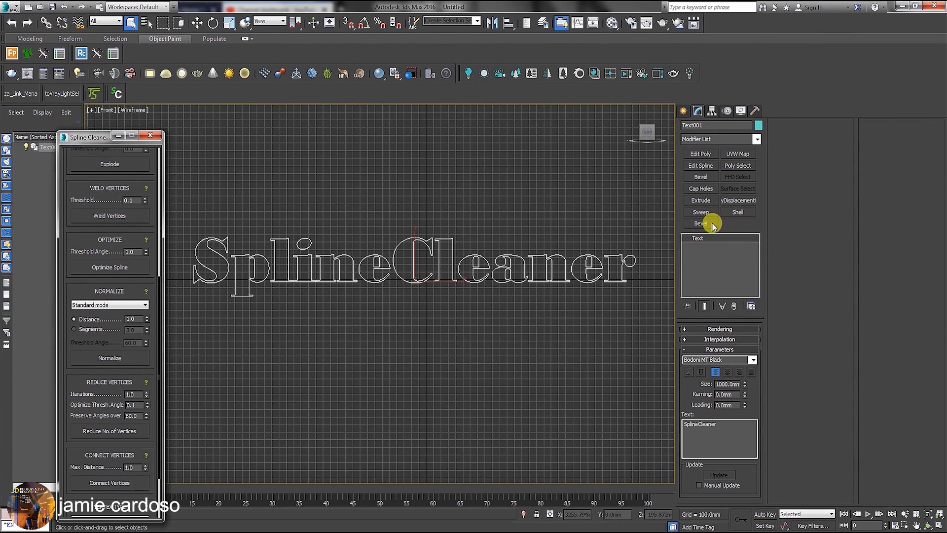
left_click(706, 168)
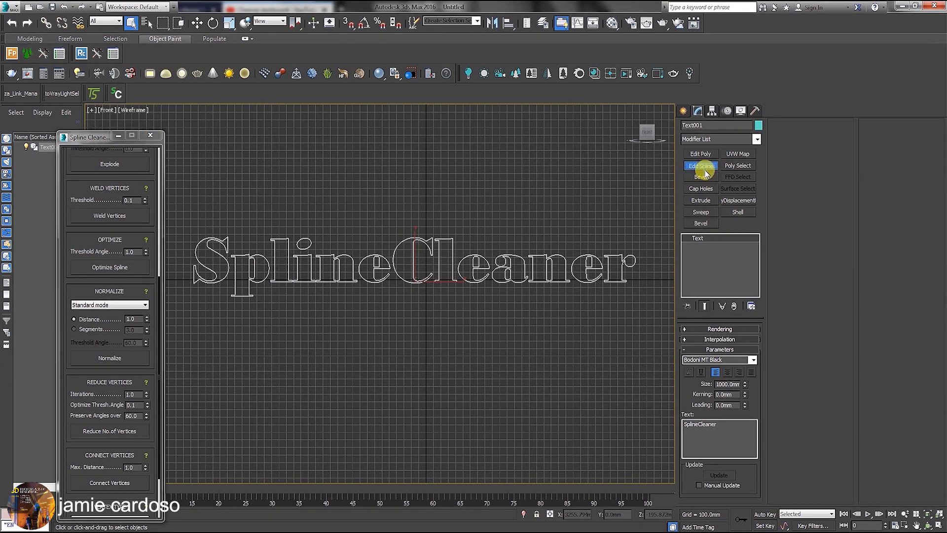
left_click(707, 343)
scroll(264, 239, "up", 3)
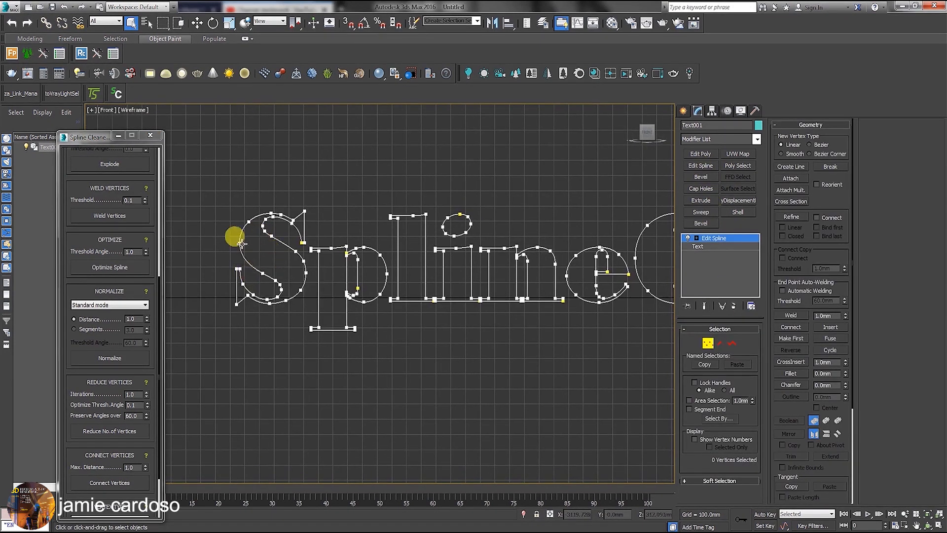
scroll(243, 256, "up", 2)
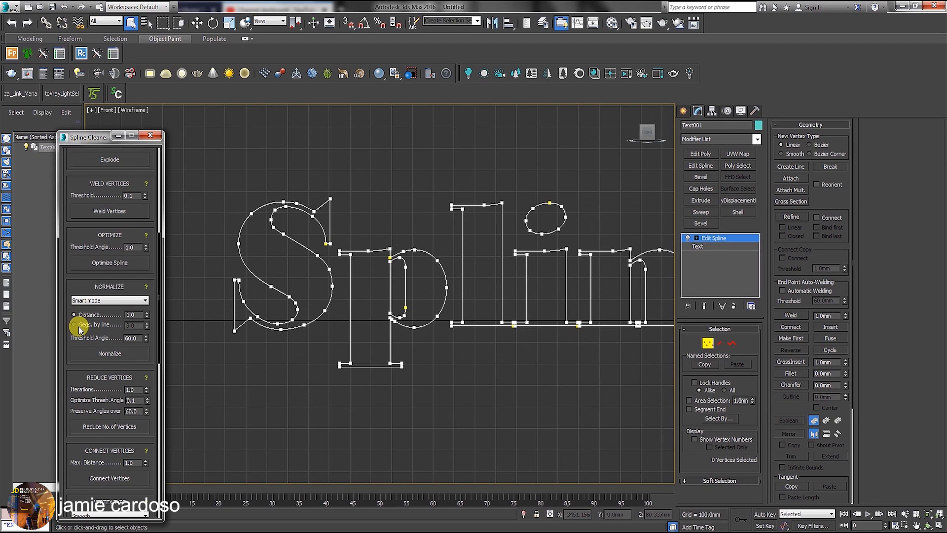
Normalize the text in Smart mode with distance 1.0 and threshold angle 60, converting it to Editable Spline, and inspect its vertices.
left_click(119, 353)
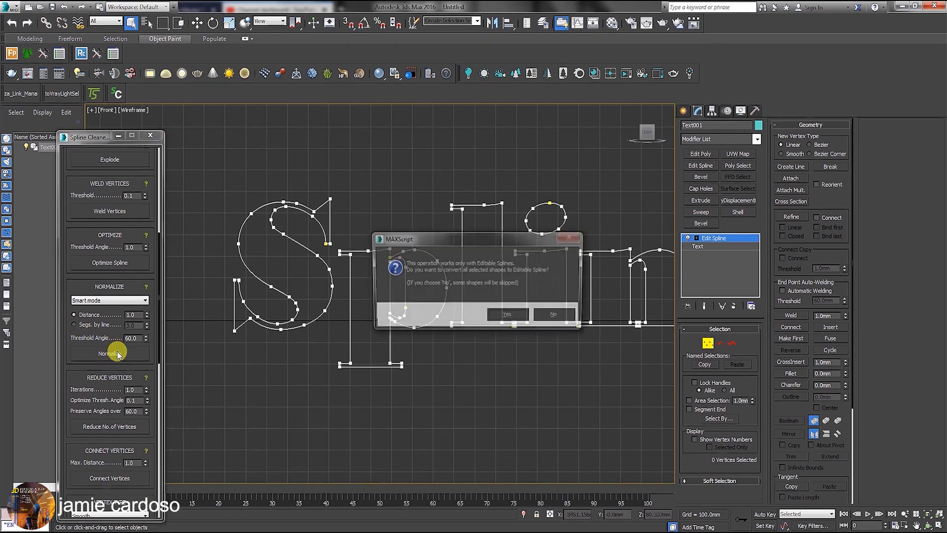
left_click(508, 316)
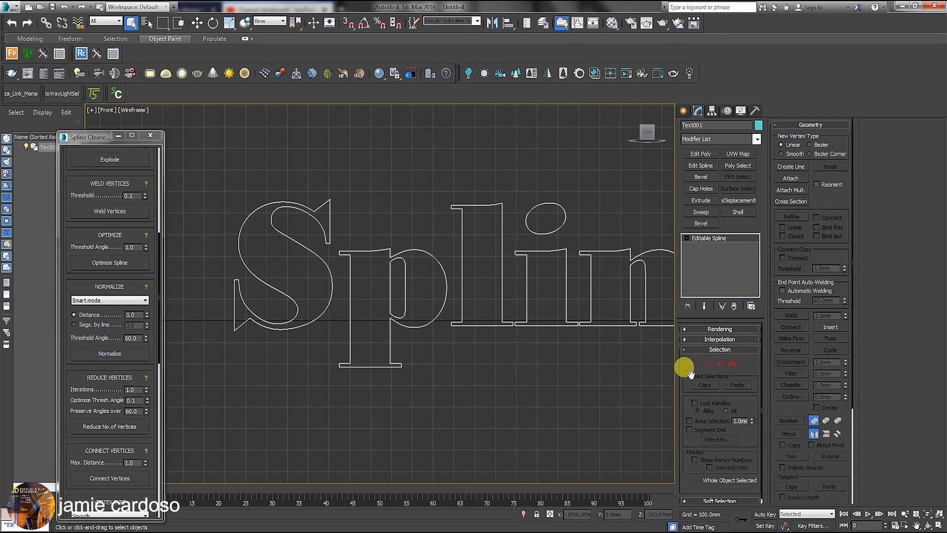
left_click(708, 363)
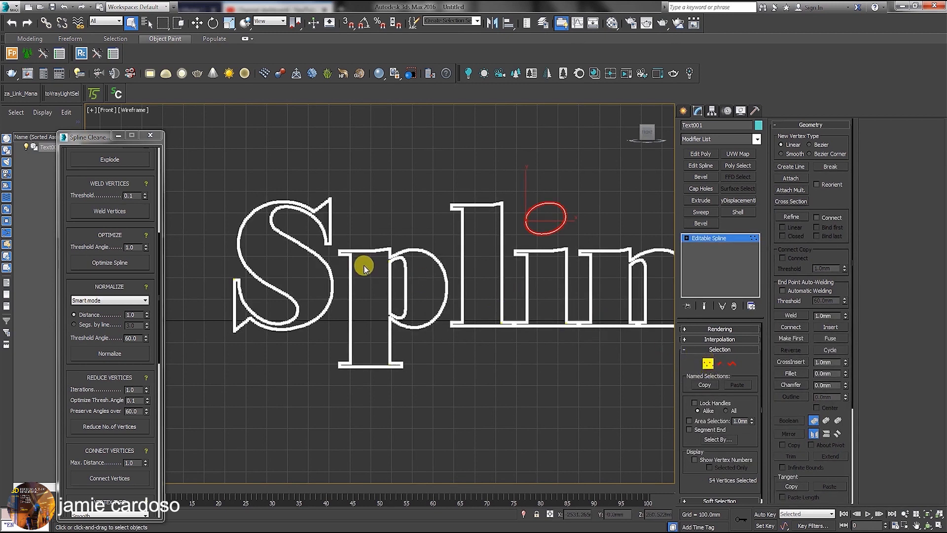
scroll(307, 247, "up", 3)
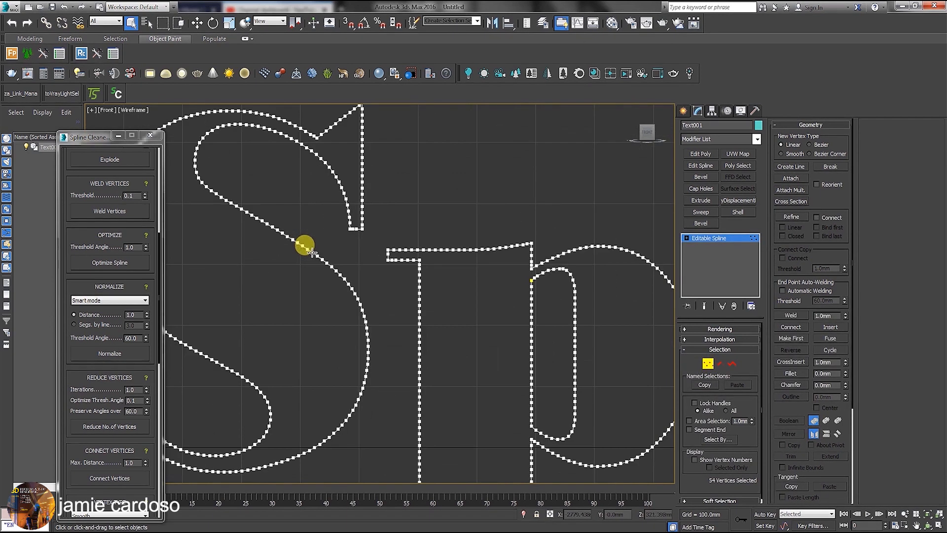
scroll(368, 305, "up", 3)
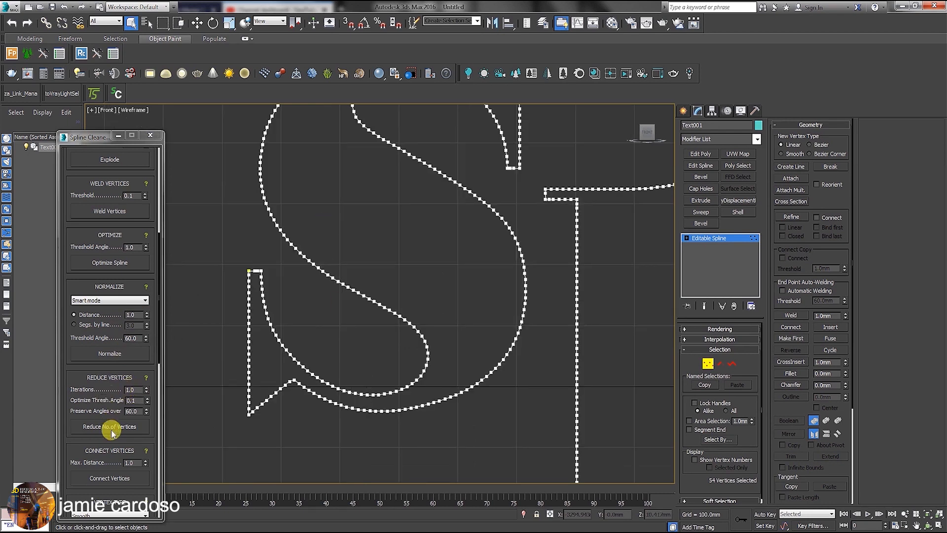
Try reducing the text's vertices with 1 iteration, optimize threshold angle 0.1 and angles over 60 preserved, and inspect the remaining vertices.
left_click(112, 428)
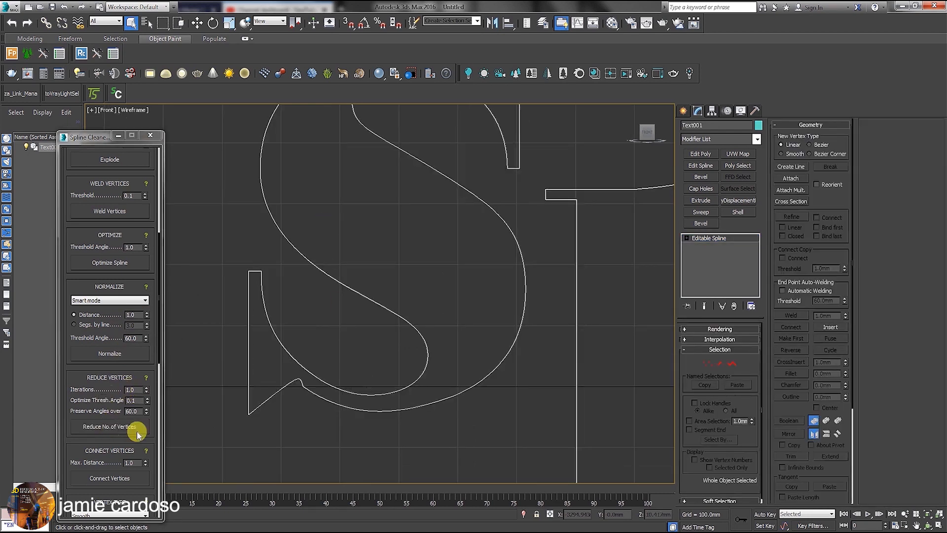
left_click(707, 361)
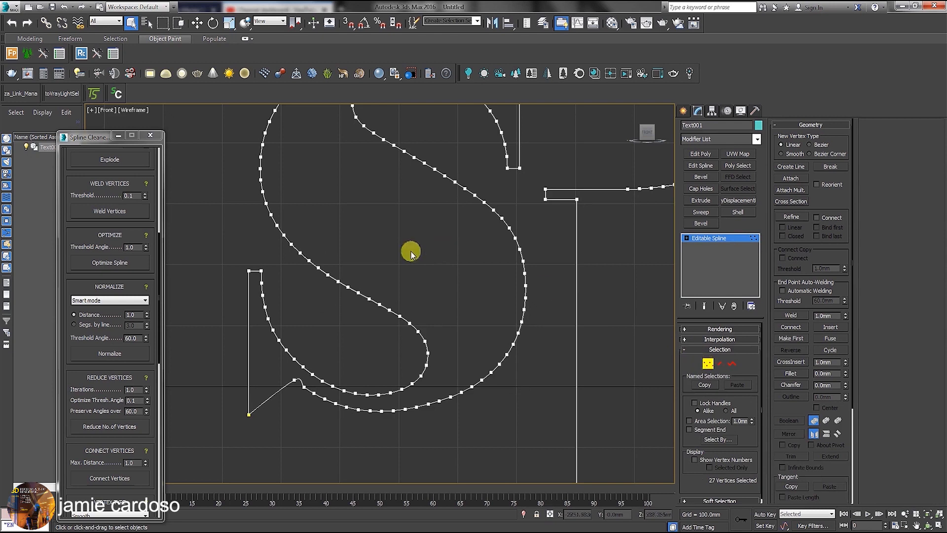
middle_click_drag(459, 296, 409, 298)
middle_click_drag(522, 317, 406, 323)
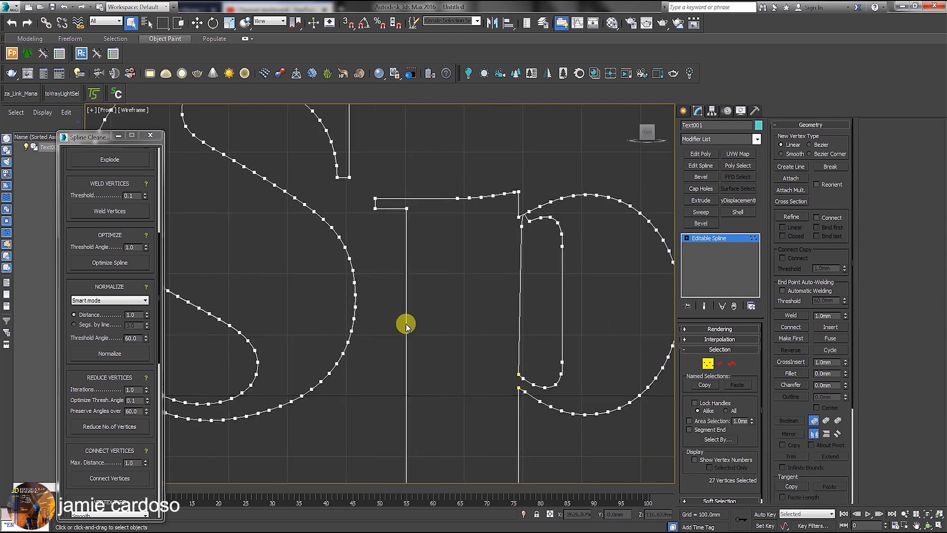
scroll(430, 318, "down", 3)
middle_click_drag(473, 332, 475, 289)
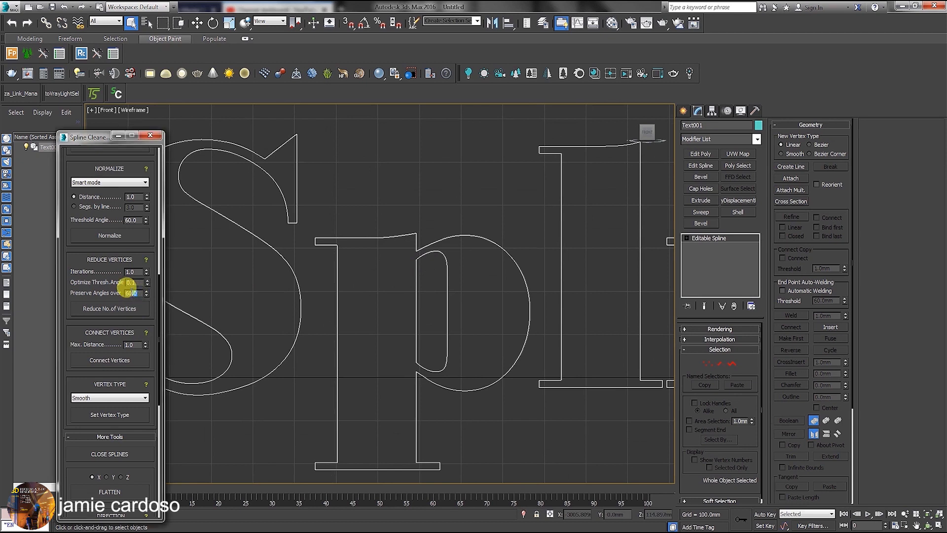
Reduce the text's number of vertices with angles over 15 preserved, and display its vertices.
type("15")
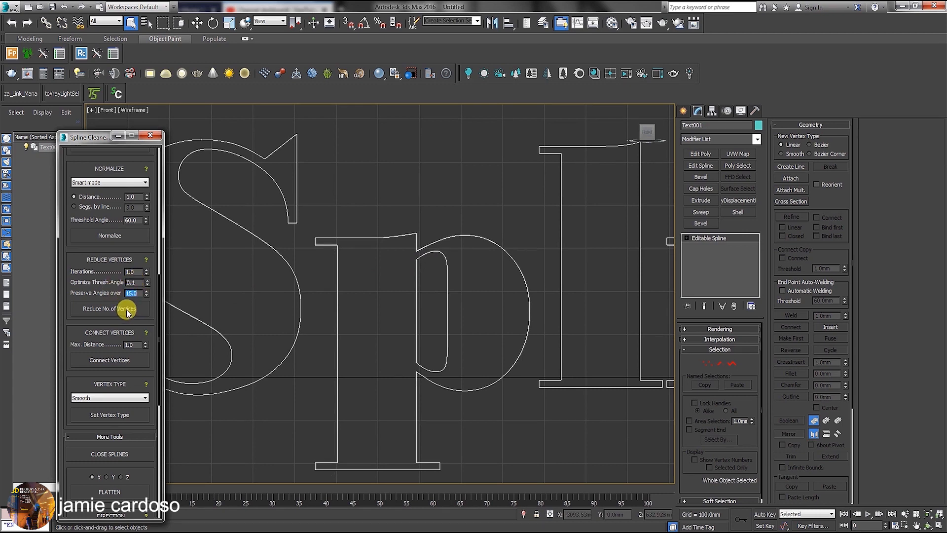
left_click(128, 309)
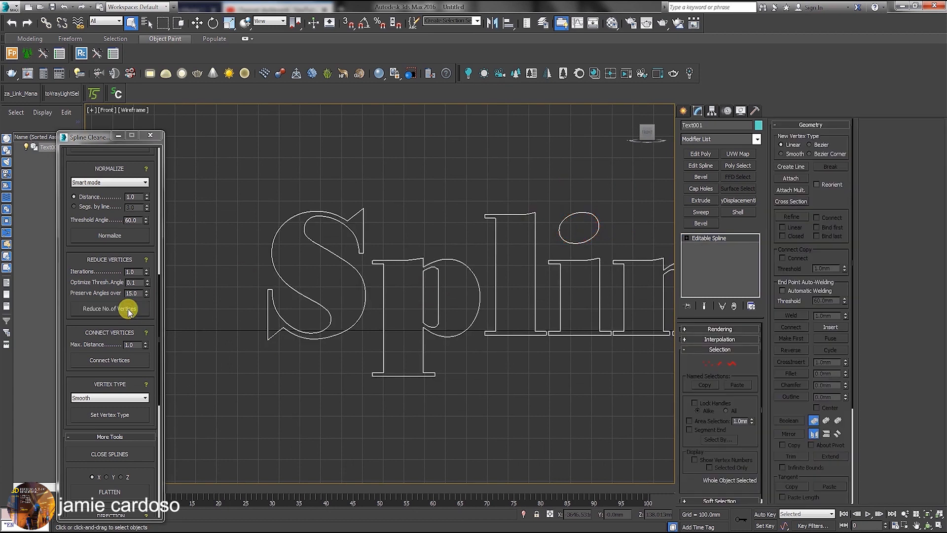
left_click(706, 364)
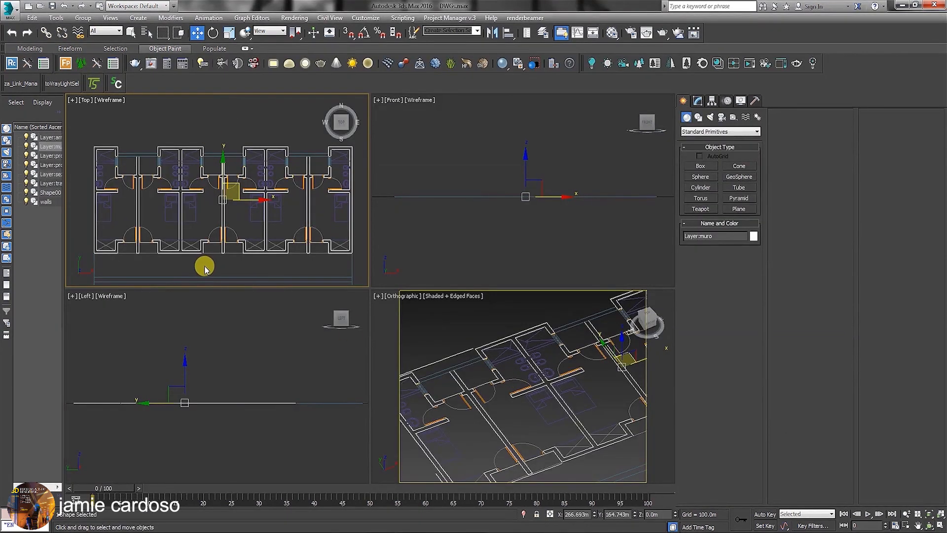
Maximize the Top view of the floor plan and extrude the Layer:muro wall spline 5 m.
middle_click_drag(195, 246, 191, 237)
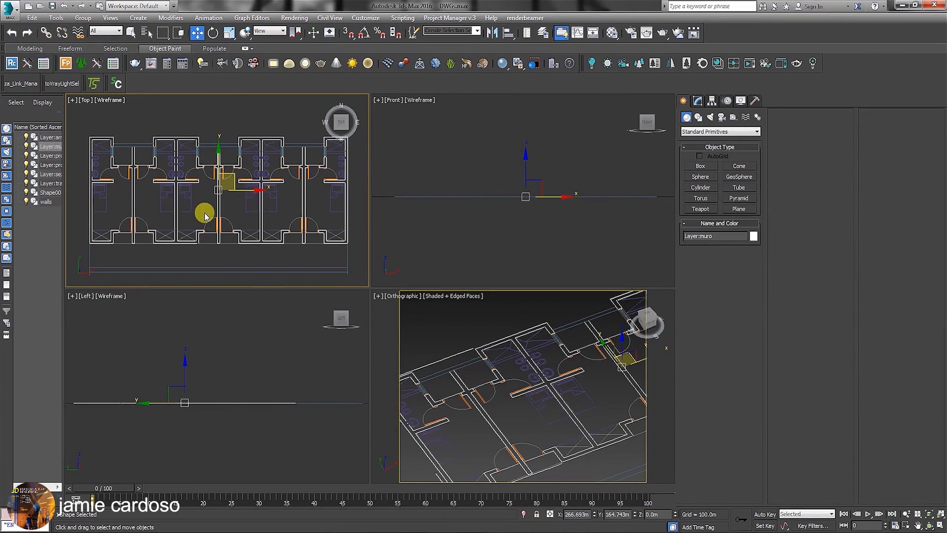
middle_click_drag(196, 186, 223, 184)
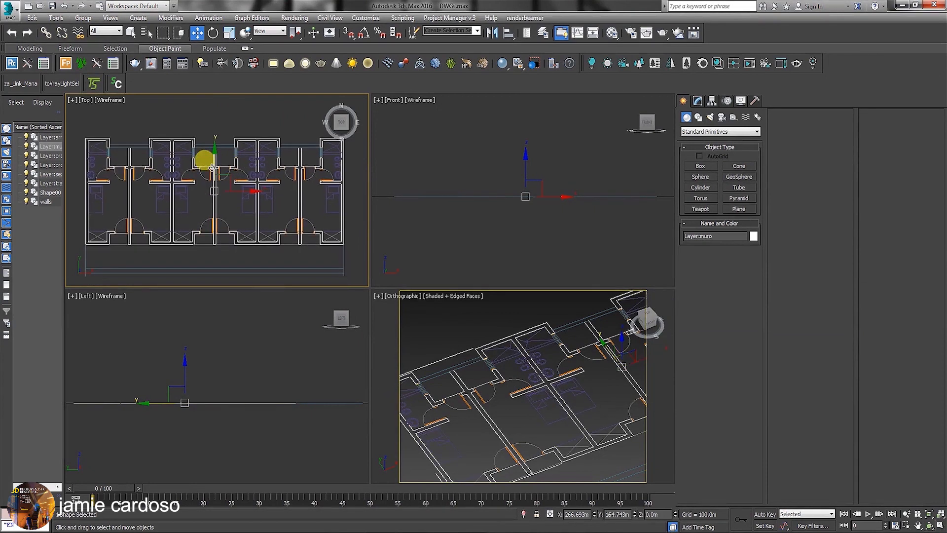
left_click(940, 522)
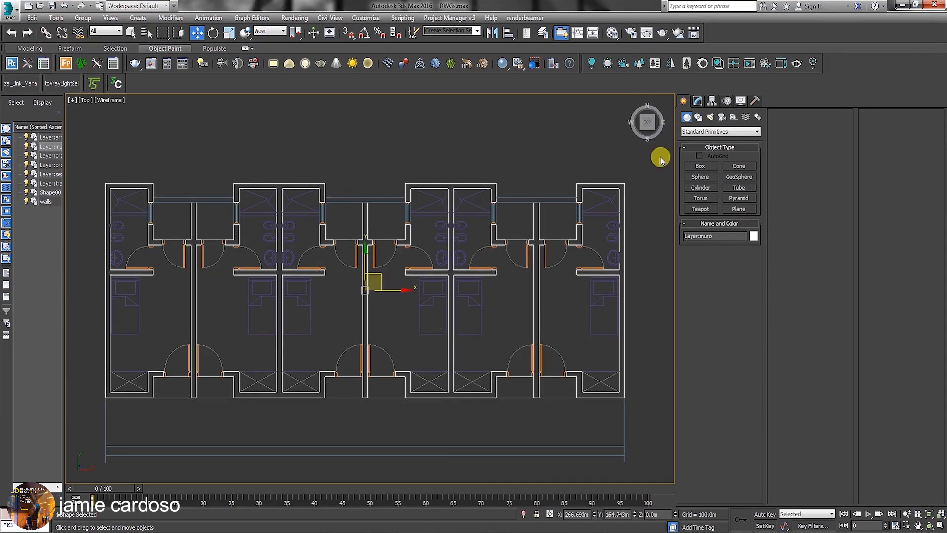
left_click(697, 101)
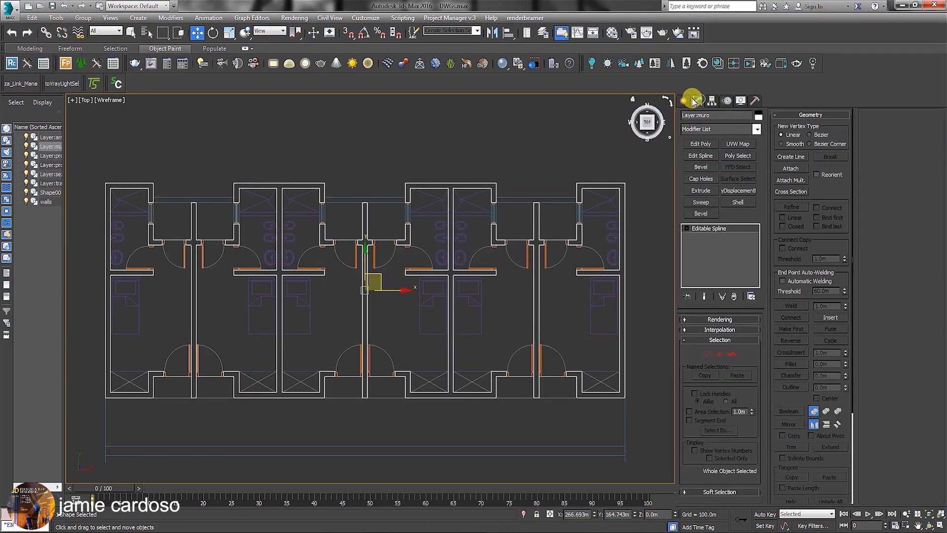
left_click(701, 191)
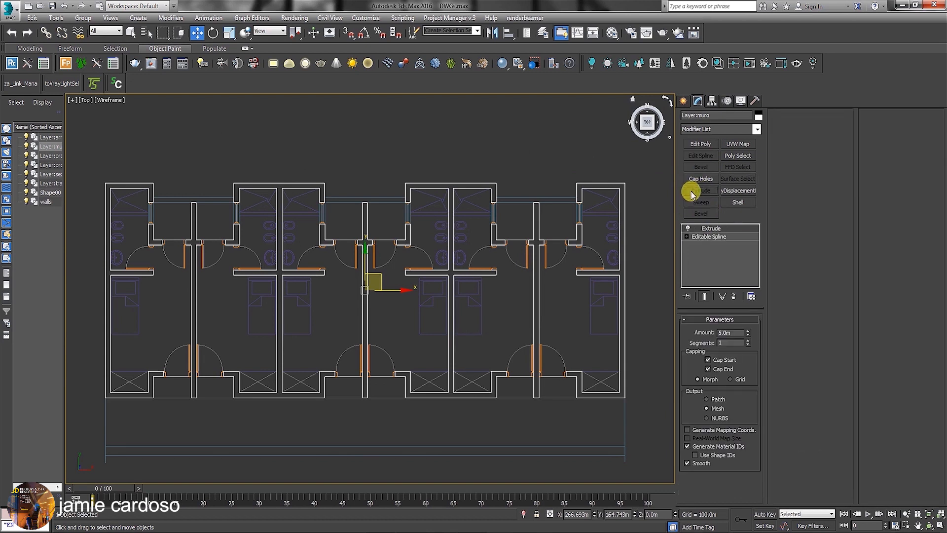
Switch the Top view to shaded display with edged faces and examine the extruded walls for missing caps.
left_click(112, 99)
left_click(137, 122)
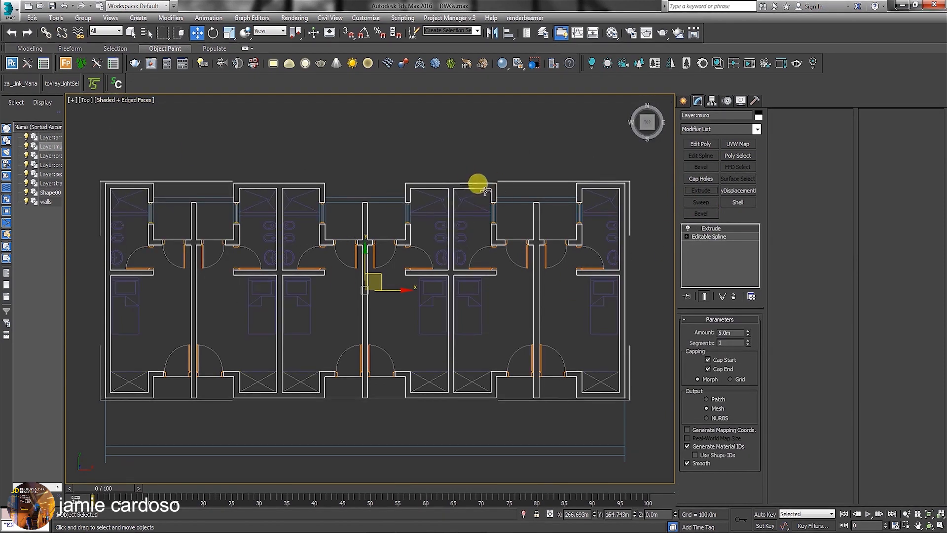
scroll(414, 187, "up", 2)
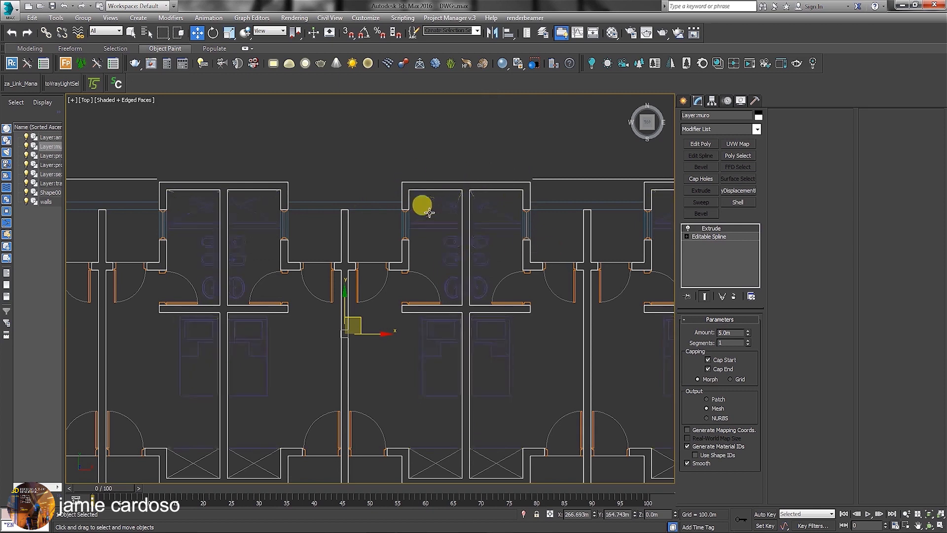
scroll(422, 206, "down", 3)
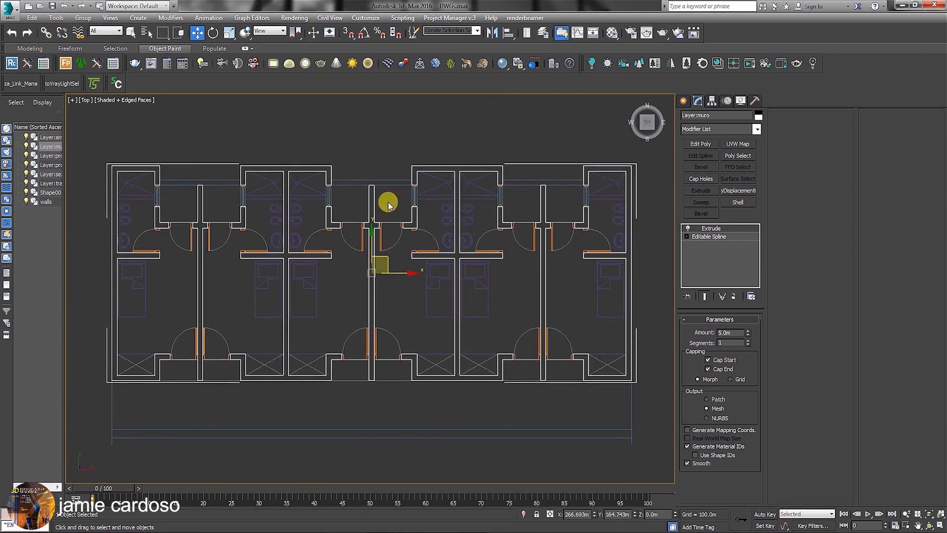
middle_click_drag(467, 183, 460, 188)
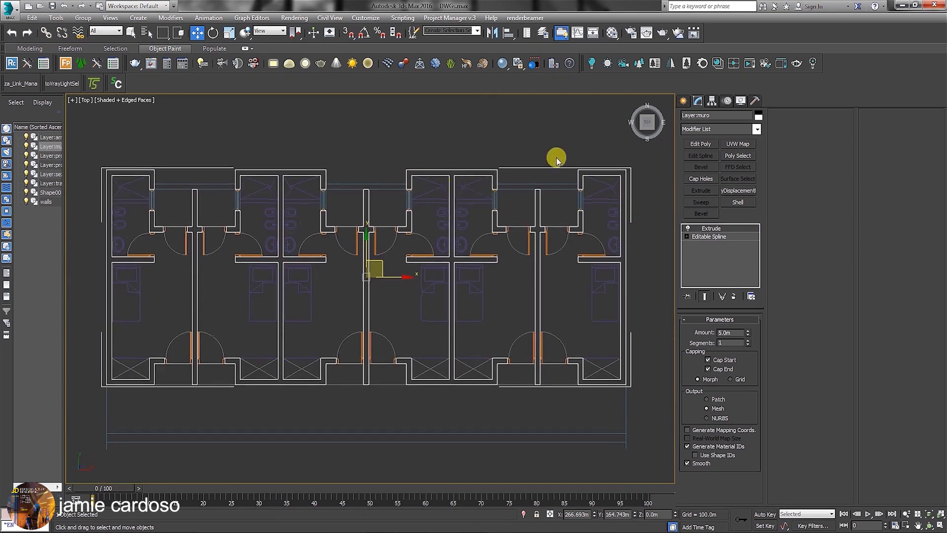
Remove the Extrude modifier from the Layer:muro walls and check the spline's info in Spline Cleaner for open splines.
left_click(735, 296)
left_click(116, 84)
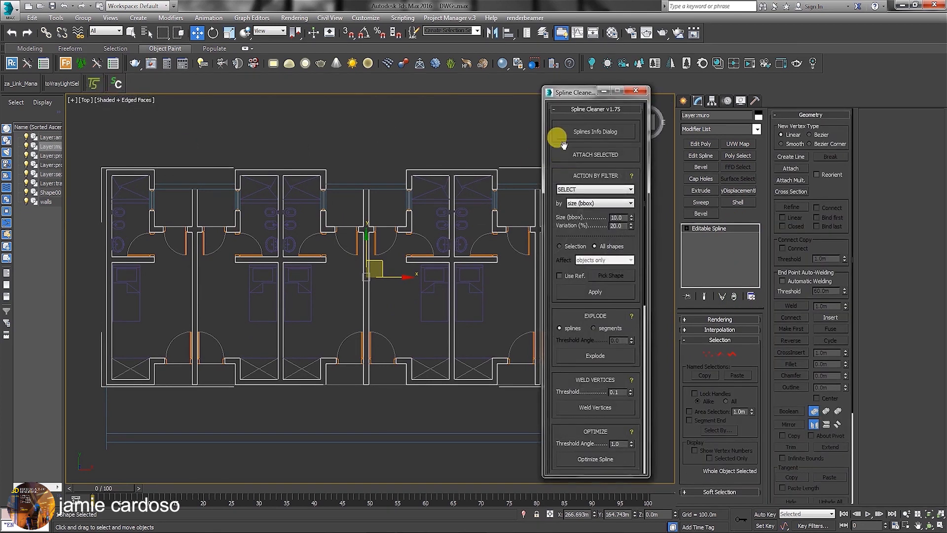
left_click(611, 133)
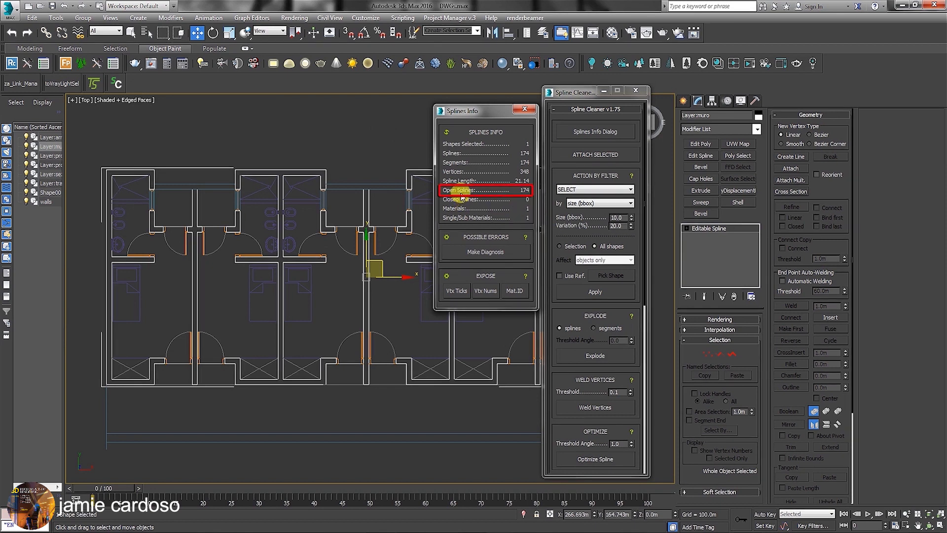
left_click(525, 109)
Try welding the Layer:muro wall spline's vertices with a threshold of 0.1, and undo the weld.
scroll(583, 198, "down", 5)
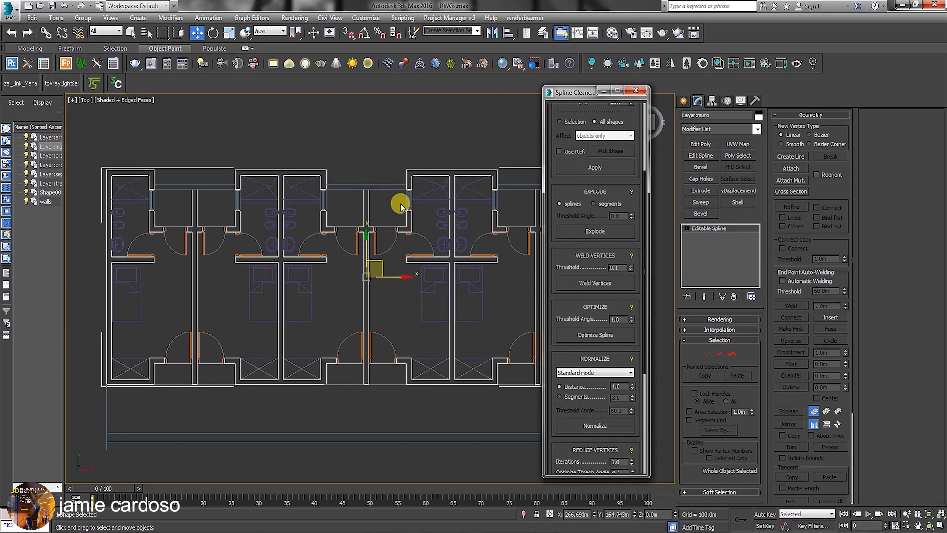
scroll(407, 188, "up", 3)
scroll(419, 186, "up", 2)
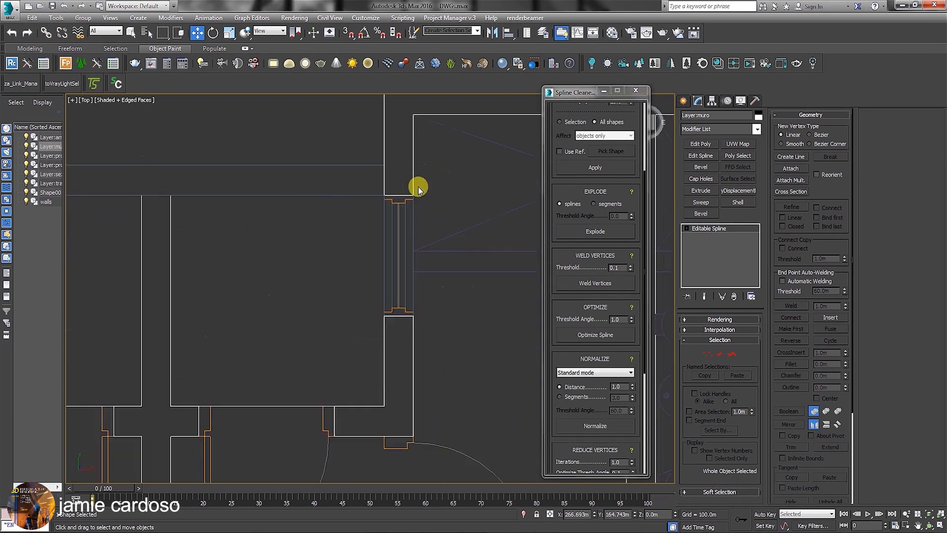
left_click(596, 280)
scroll(603, 380, "down", 5)
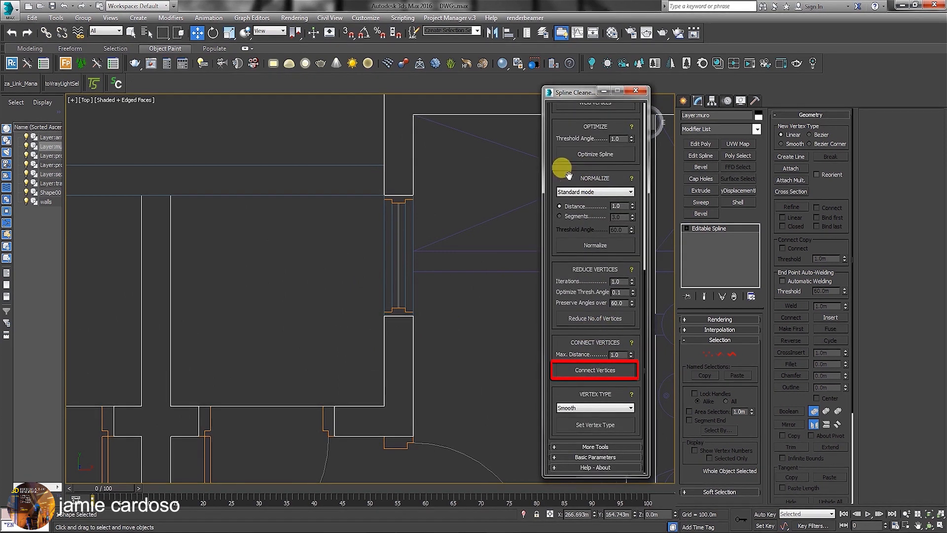
scroll(560, 158, "up", 6)
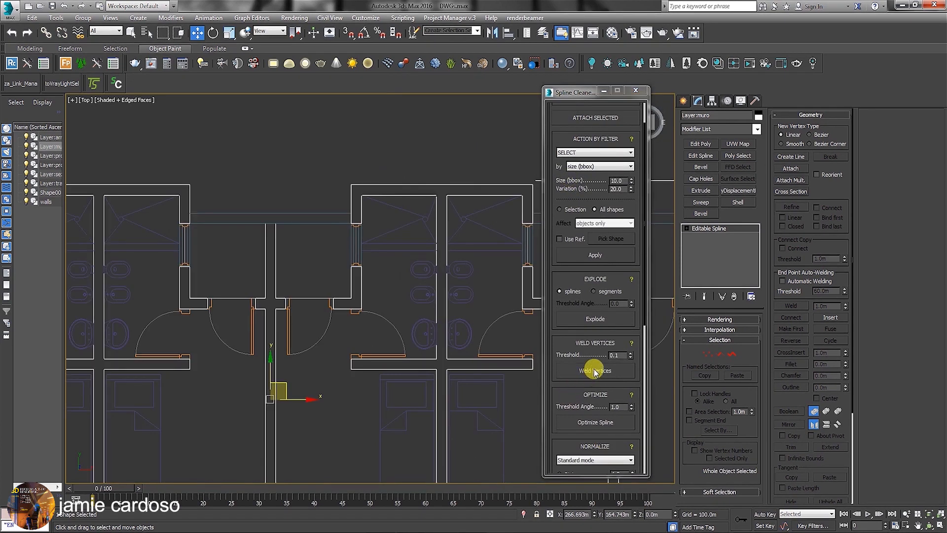
left_click(595, 371)
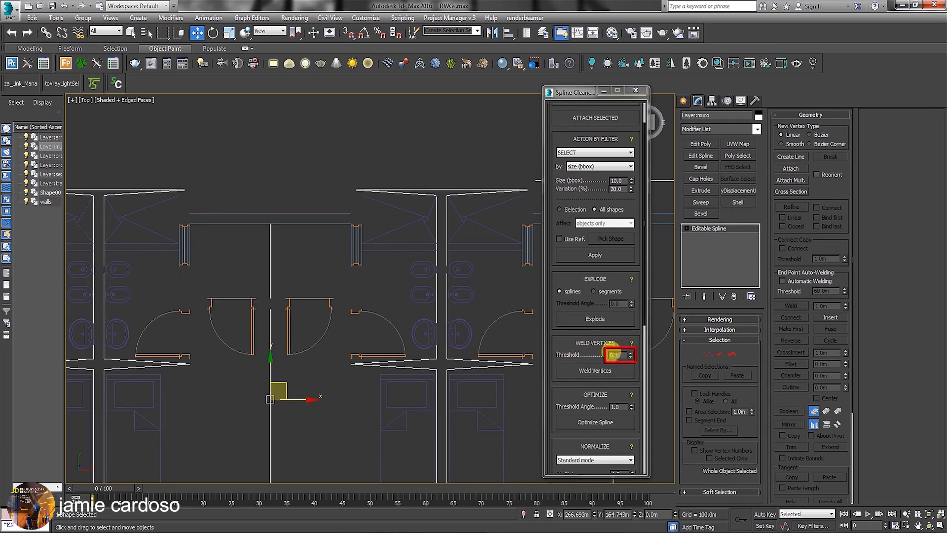
left_click(64, 6)
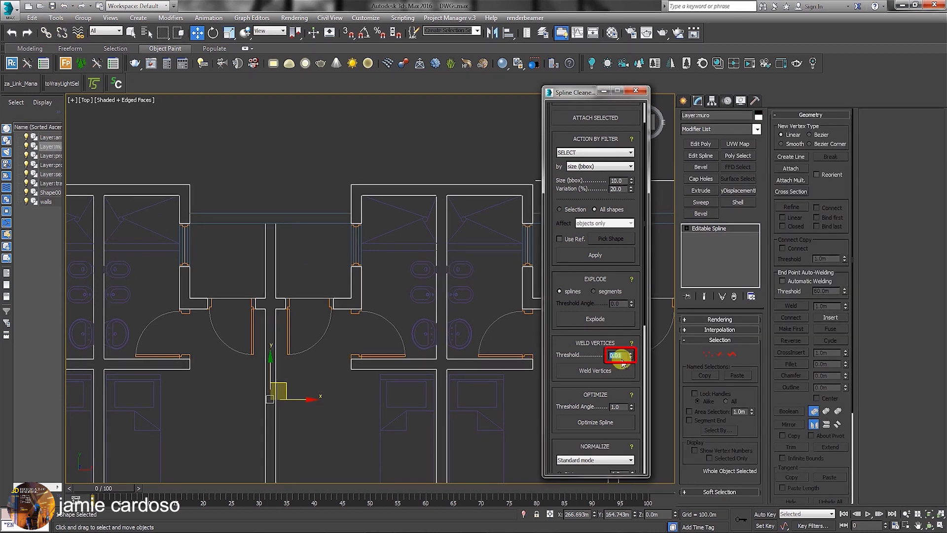
Weld the Layer:muro spline's vertices with a threshold of 0.01, and extrude the walls 5 m to examine their caps.
left_click(600, 371)
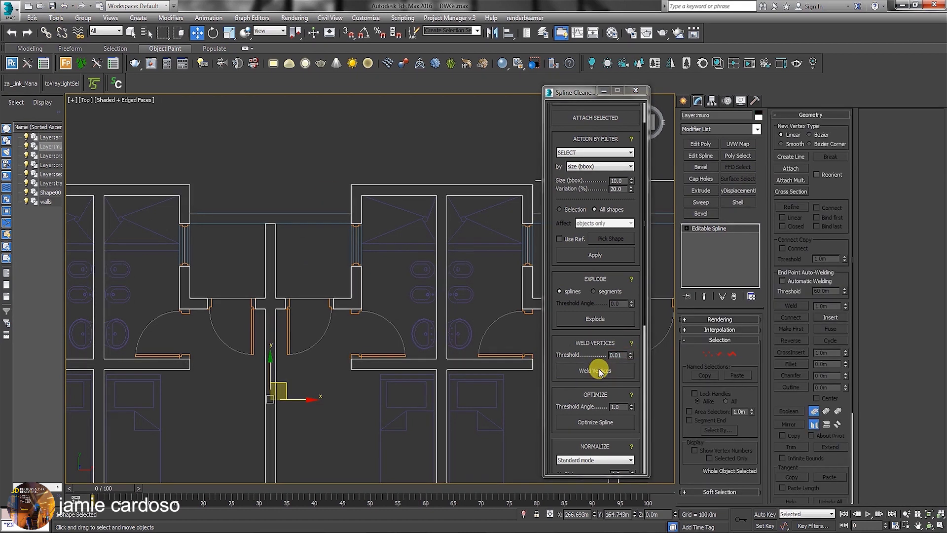
left_click(702, 190)
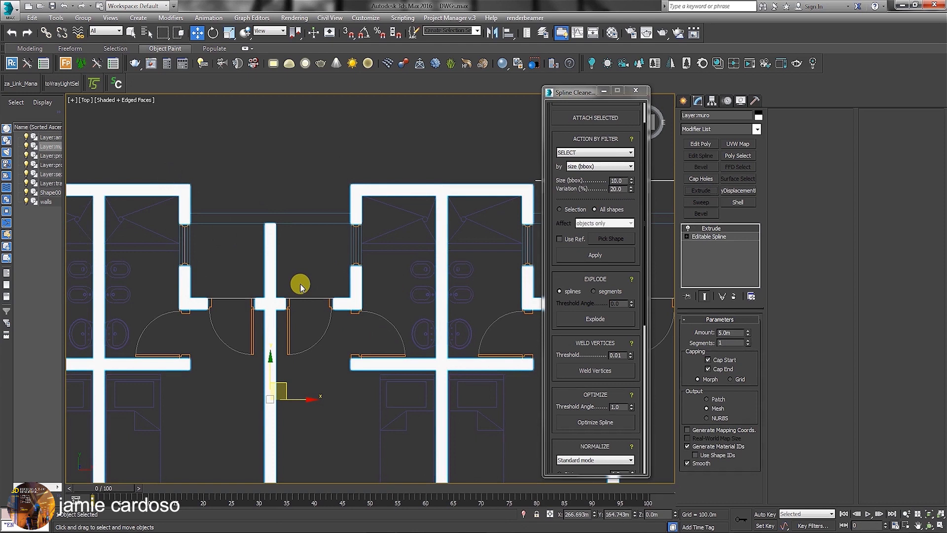
scroll(354, 218, "up", 2)
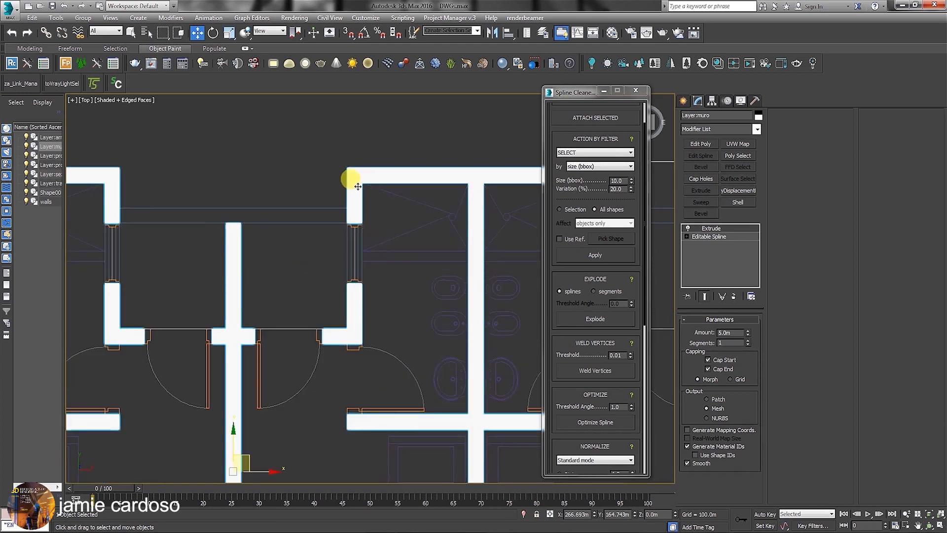
scroll(352, 338, "down", 3)
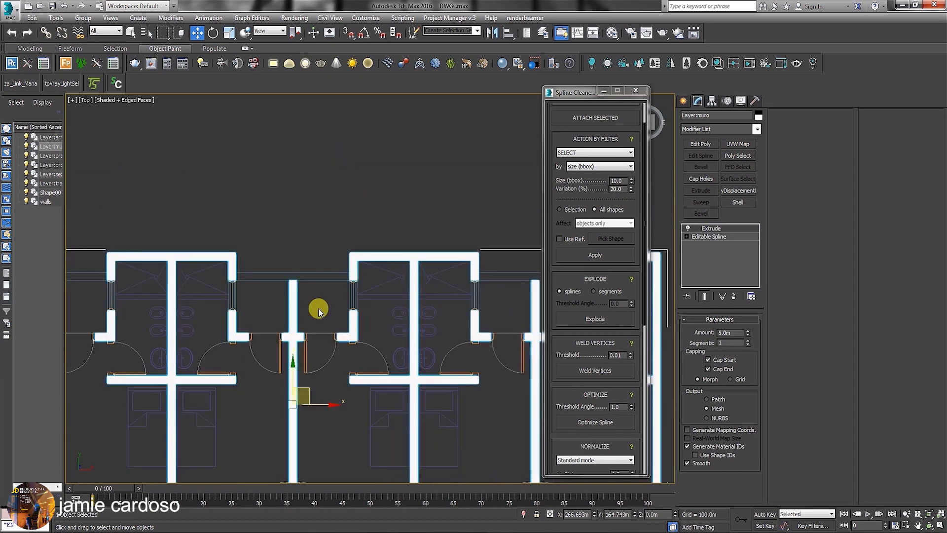
Isolate the walls spline, and try extruding it 5 m with its open ends before removing the Extrude modifier.
left_click(323, 272)
left_click(524, 514)
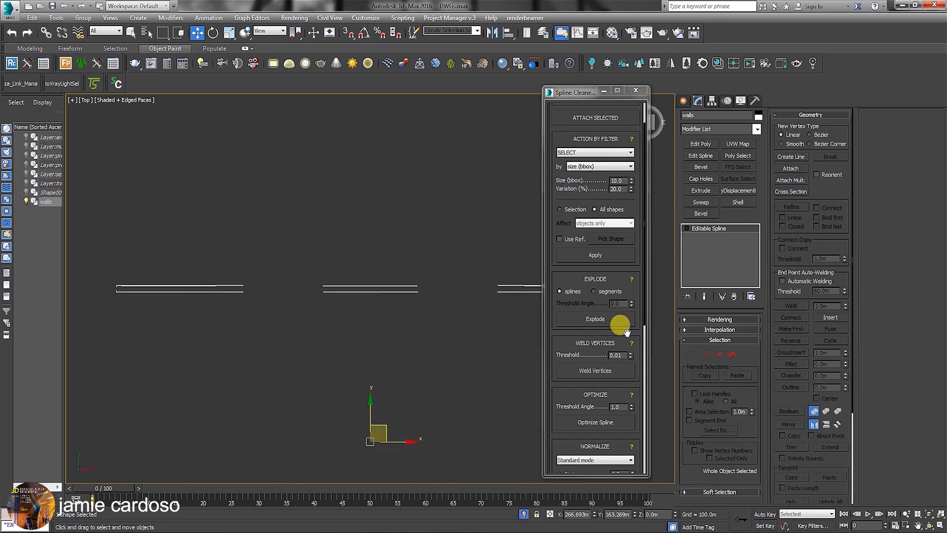
left_click(700, 191)
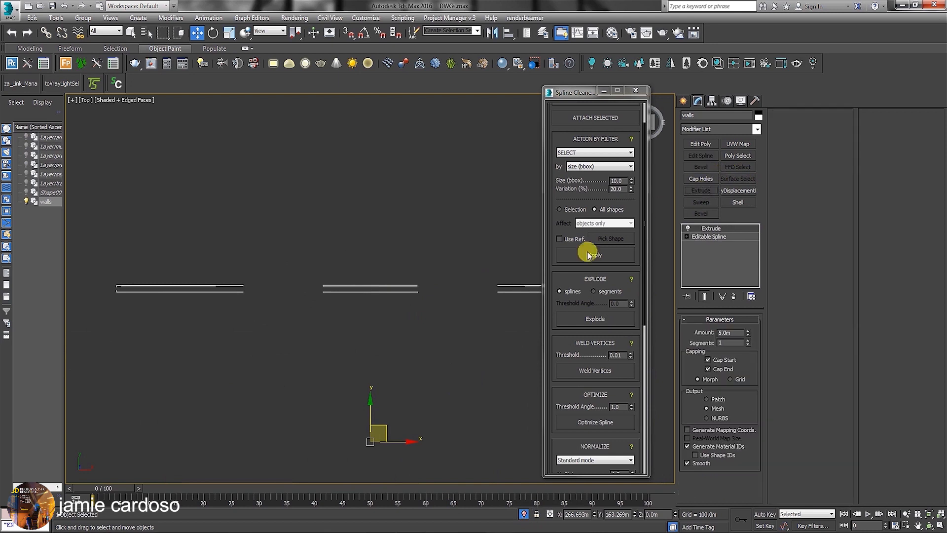
scroll(407, 302, "up", 3)
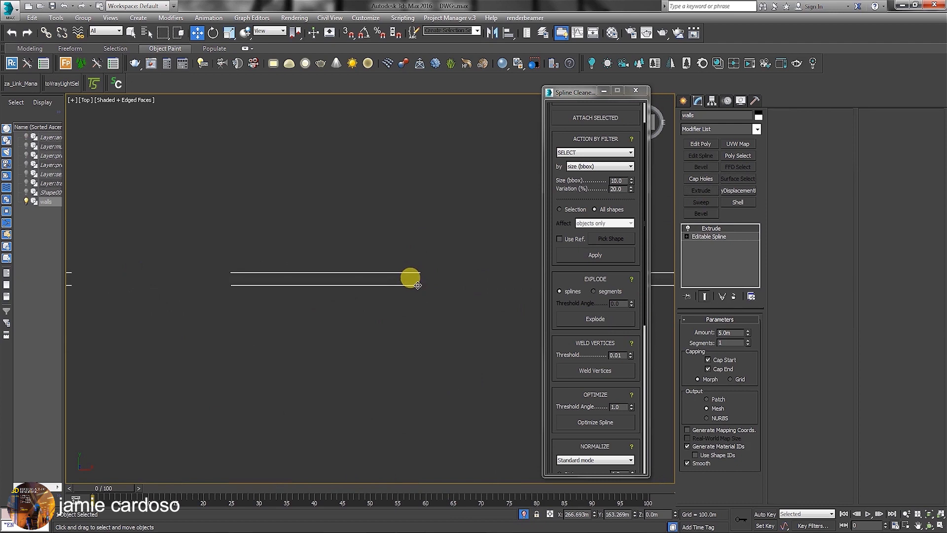
scroll(420, 284, "down", 3)
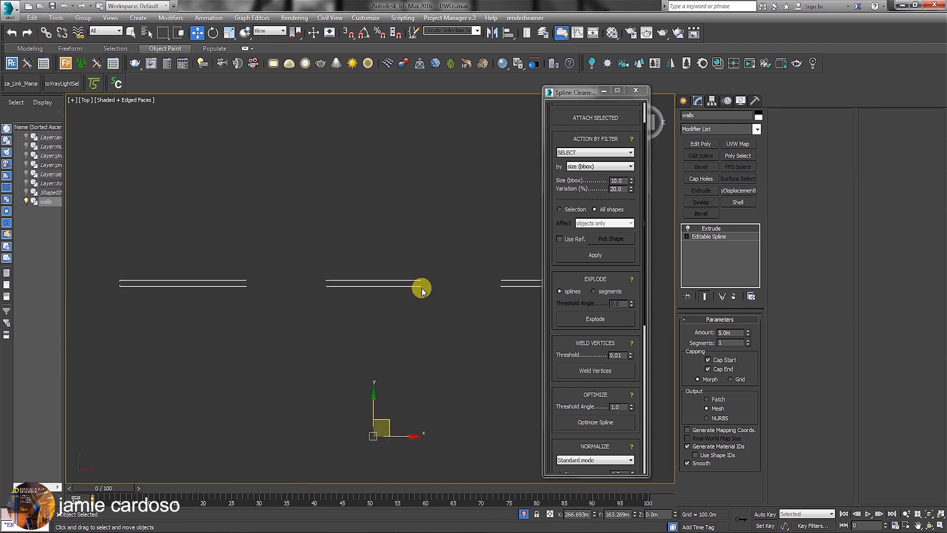
left_click(733, 296)
Connect the walls spline's vertices with a maximum distance of 1.0, and extrude the spline.
scroll(594, 429, "down", 5)
left_click(608, 371)
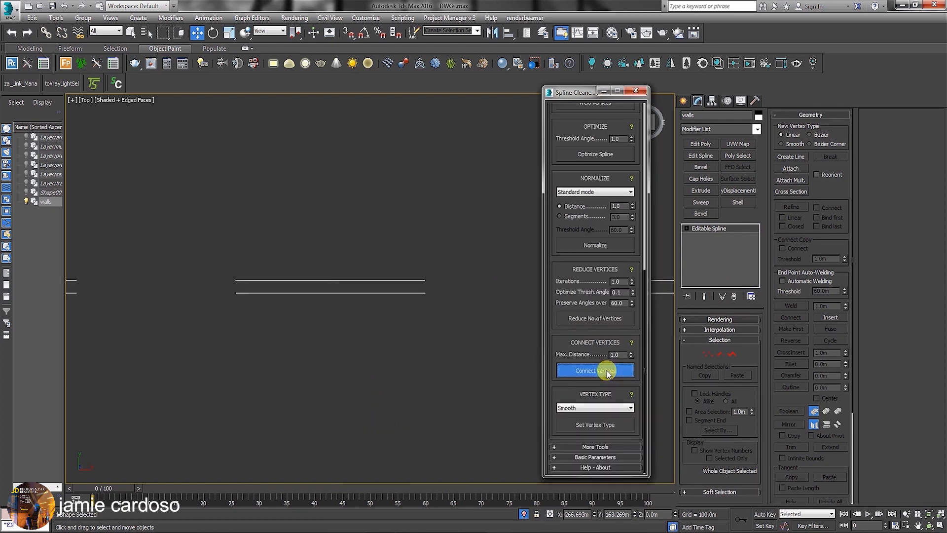
scroll(360, 313, "down", 3)
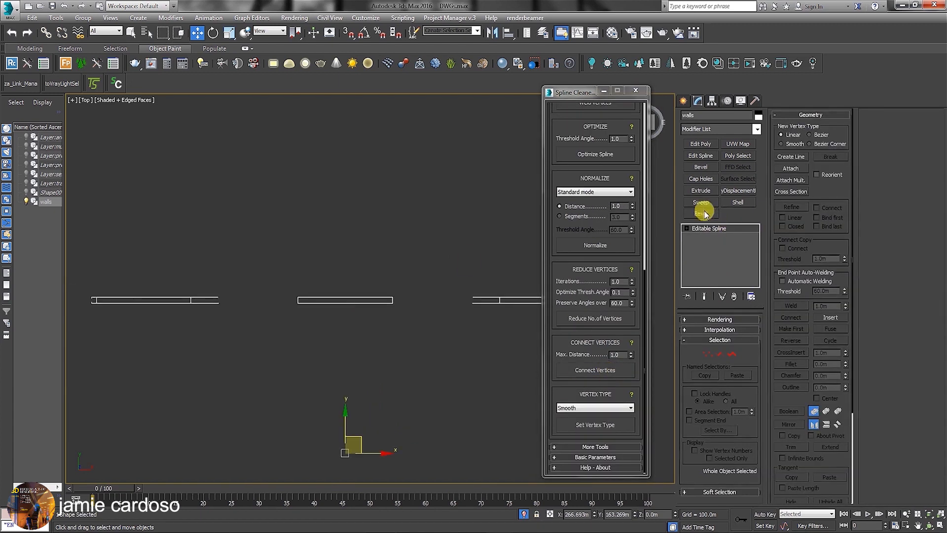
left_click(701, 191)
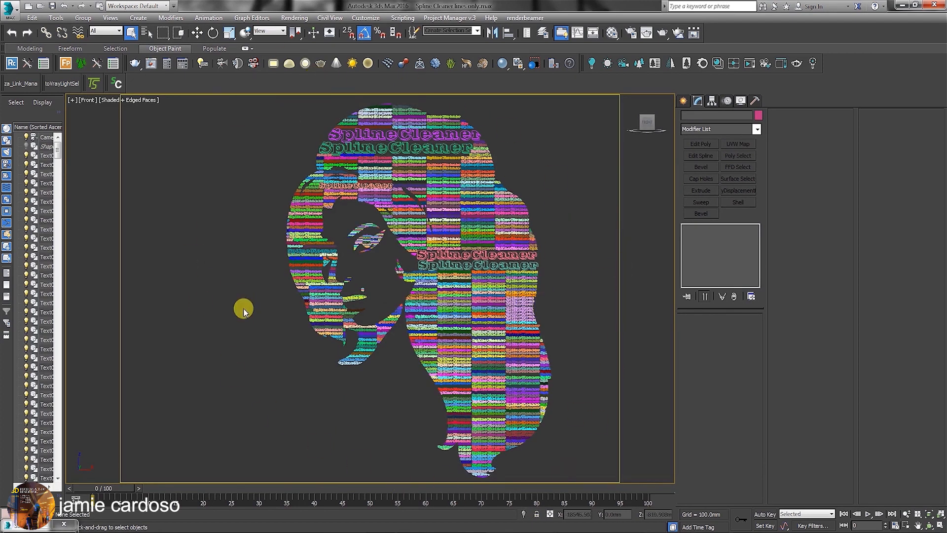
Pick several text shapes in the SplineCleaner portrait to examine them as separate objects.
left_click(384, 193)
left_click(424, 159)
left_click(428, 199)
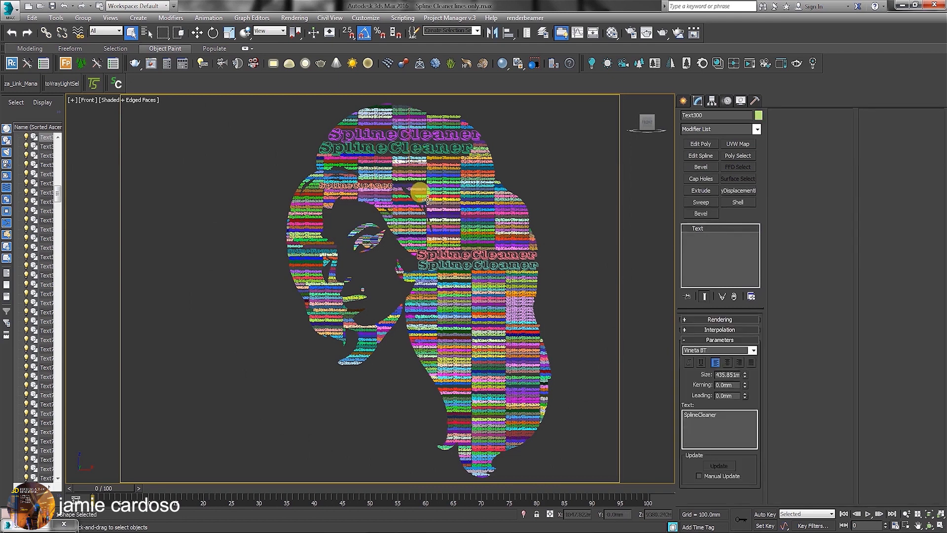
left_click(450, 232)
Open Spline Cleaner and review the splines info of the selected text shape.
left_click(117, 83)
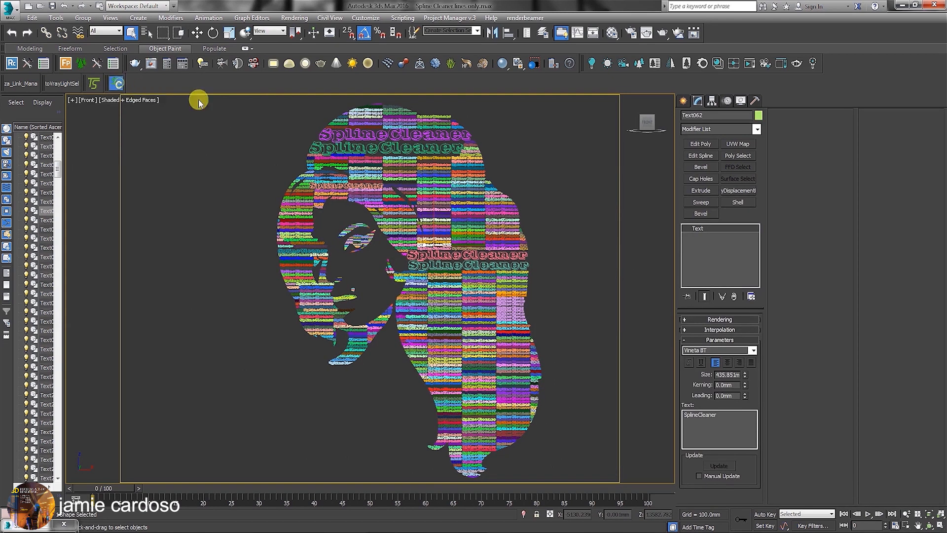
left_click_drag(584, 94, 314, 89)
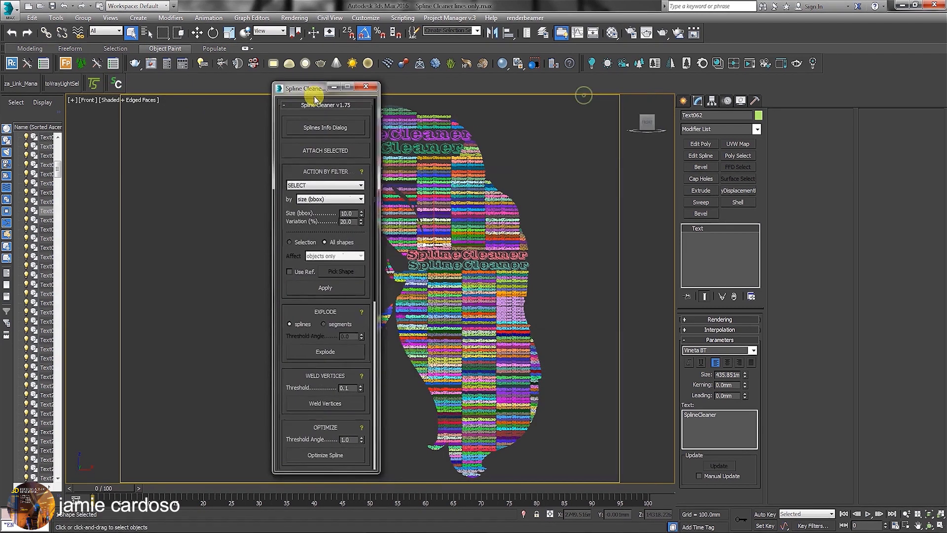
left_click(316, 128)
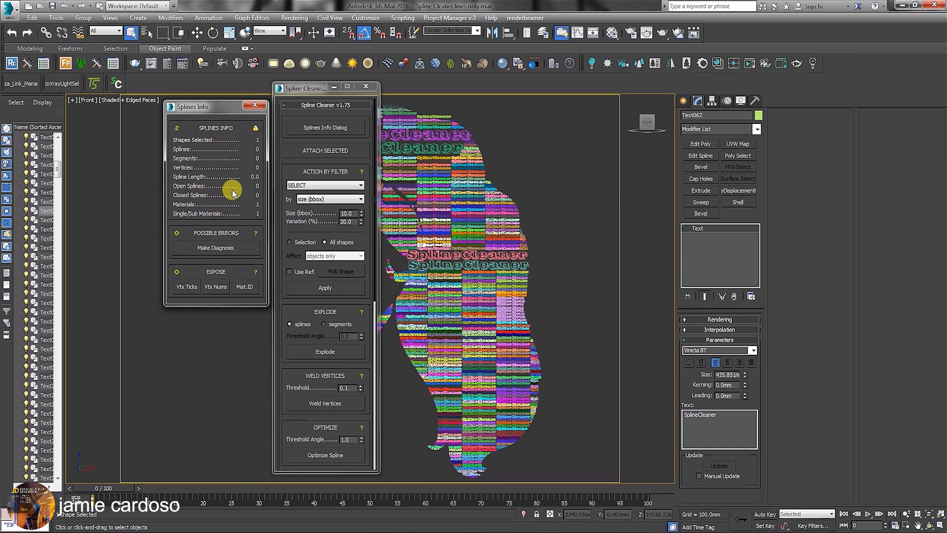
left_click(256, 106)
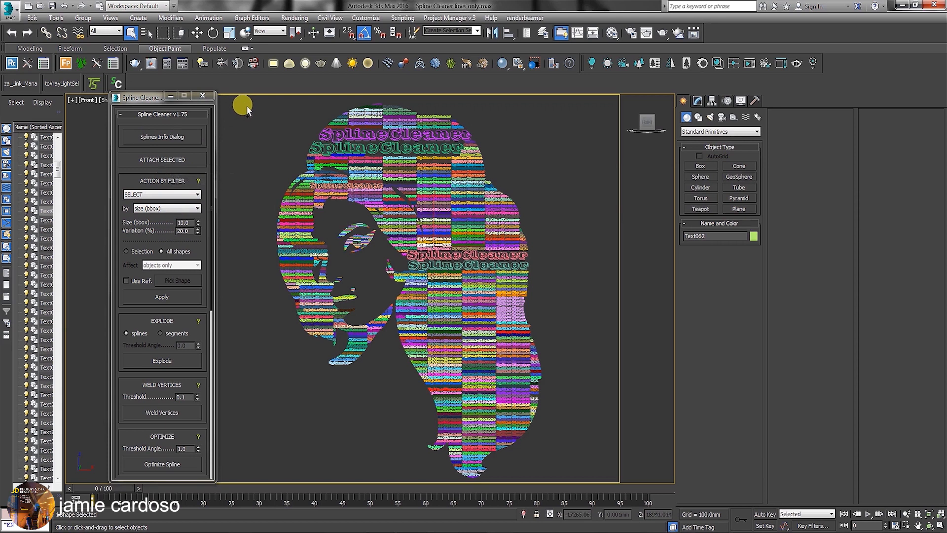
Select all the portrait's shapes and attach them with Spline Cleaner, accepting their conversion to Editable Spline.
key("ctrl+a")
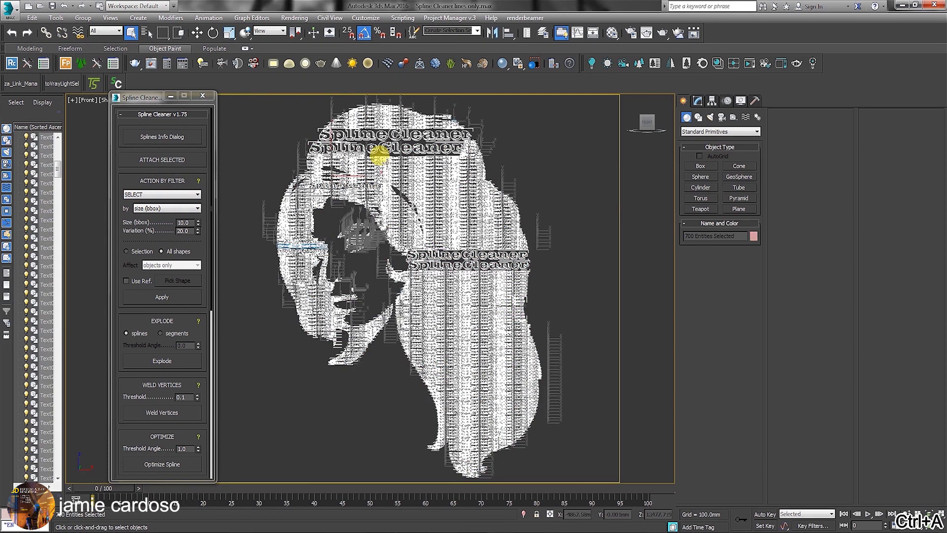
left_click(162, 160)
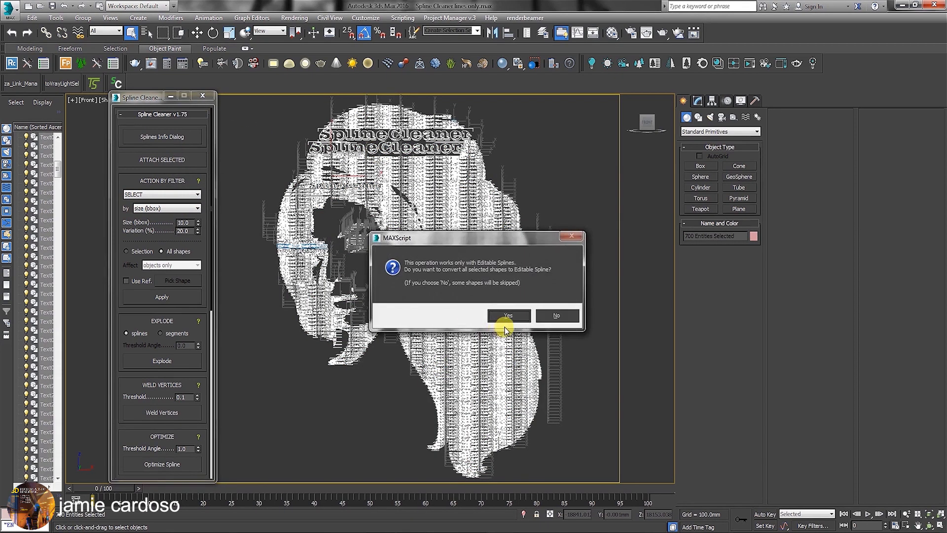
left_click(509, 315)
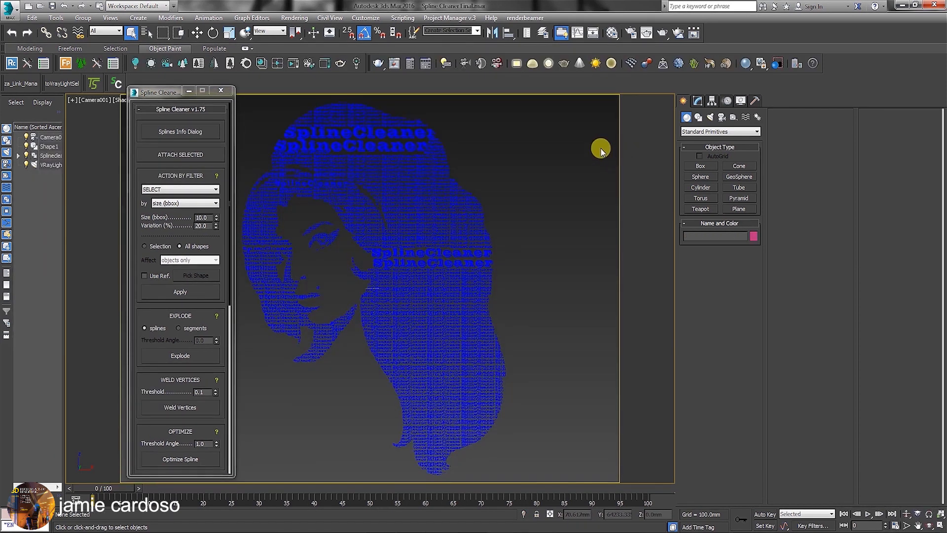
Pick the text portrait in the Spline Cleaner Final scene to examine its grouping, and clear the selection.
left_click(476, 202)
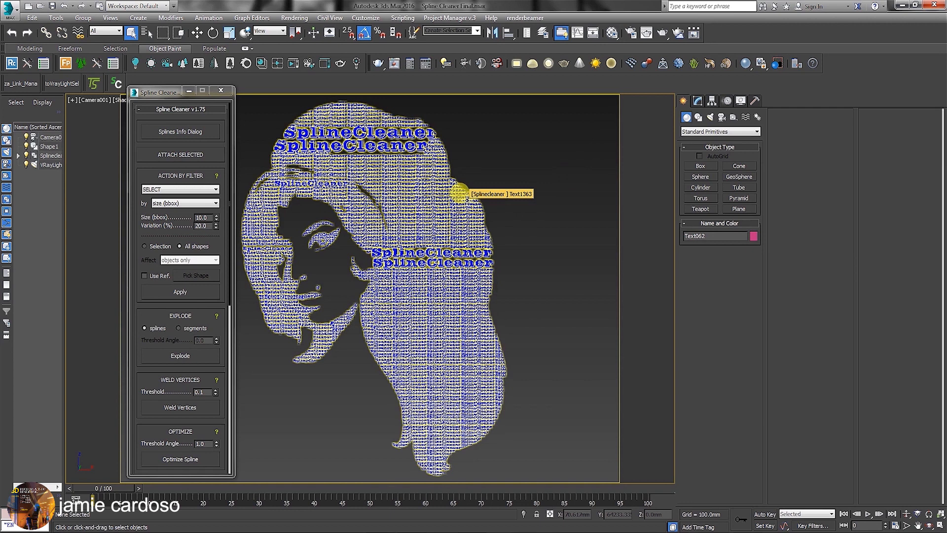
left_click(514, 201)
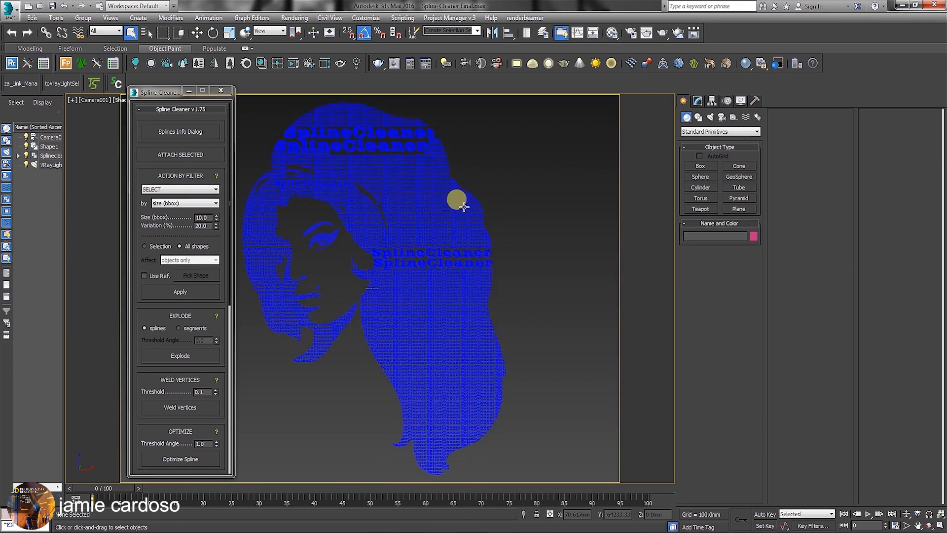